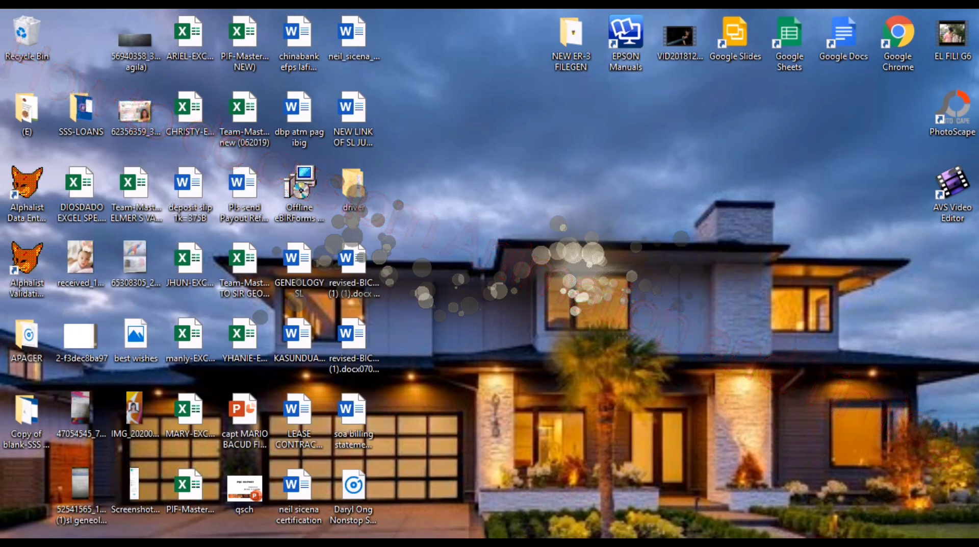
Step: Launch PowerPoint from the Start menu and create a new blank presentation
key("super")
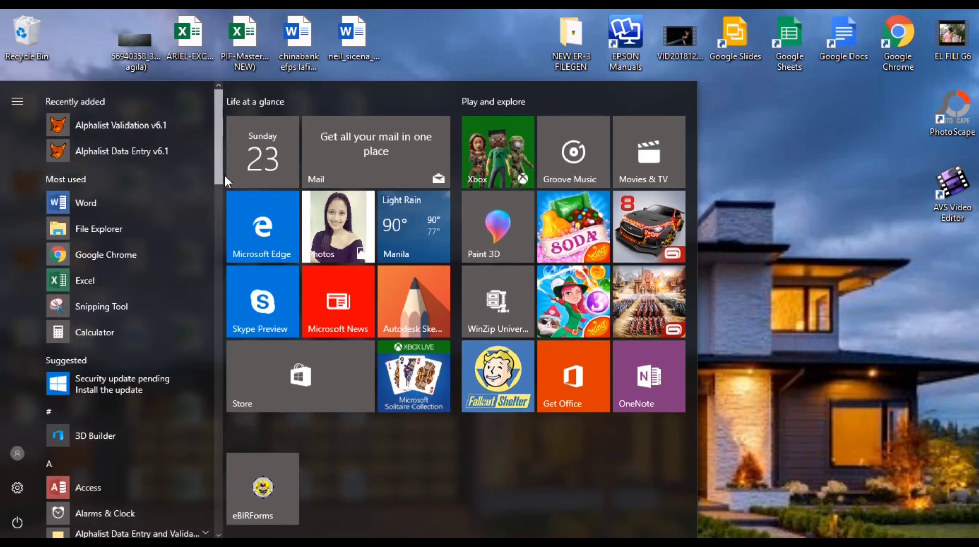
left_click_drag(223, 174, 186, 403)
left_click(169, 391)
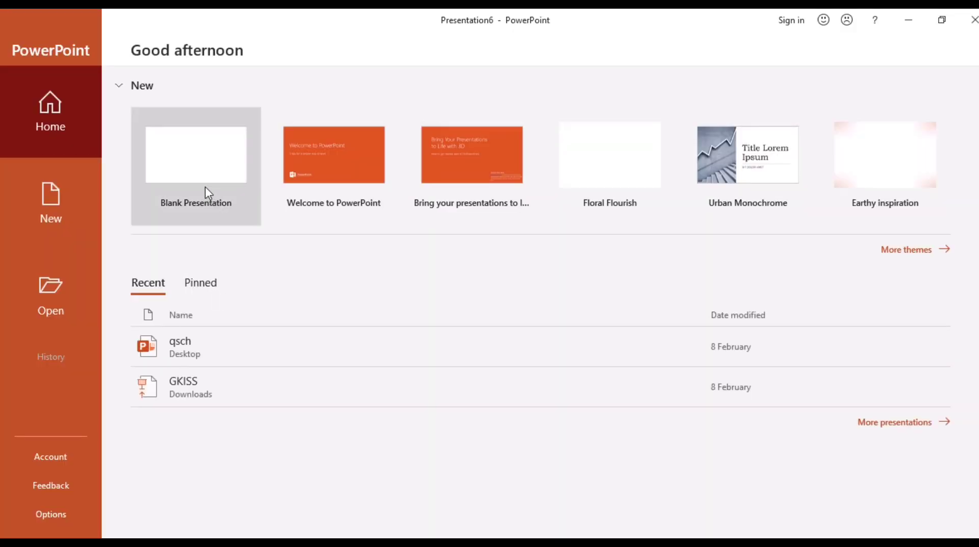
left_click(205, 186)
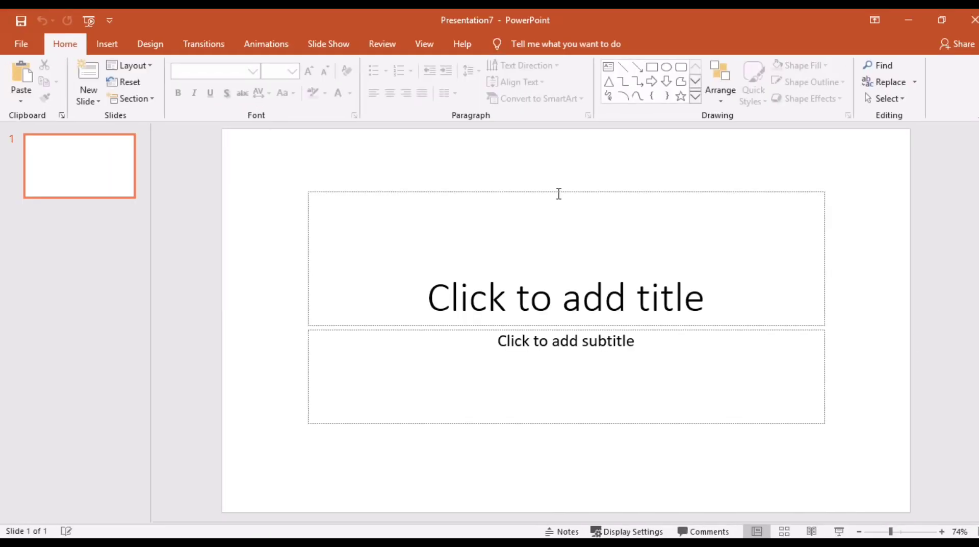
Step: Cut the title and subtitle placeholders to leave an empty slide
right_click(559, 191)
left_click(580, 199)
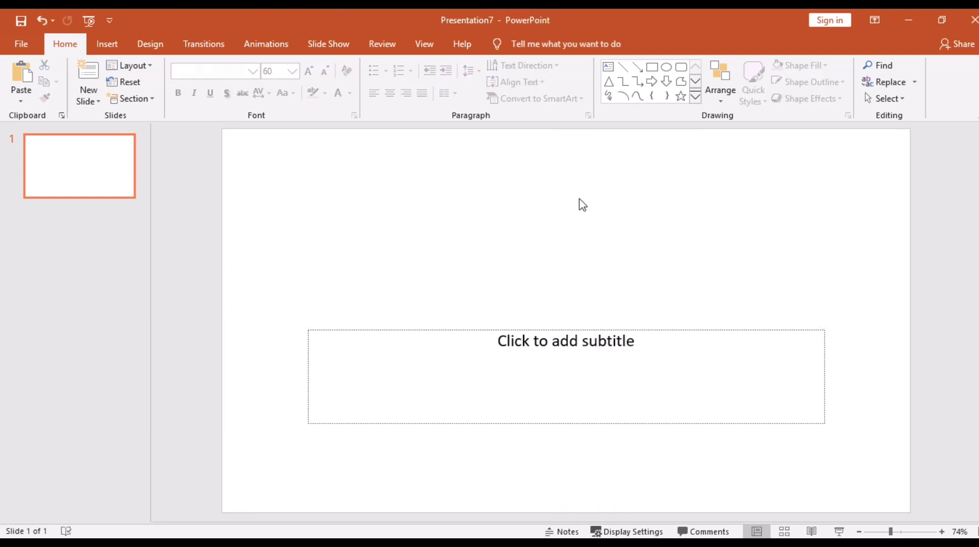
left_click(576, 330)
right_click(575, 328)
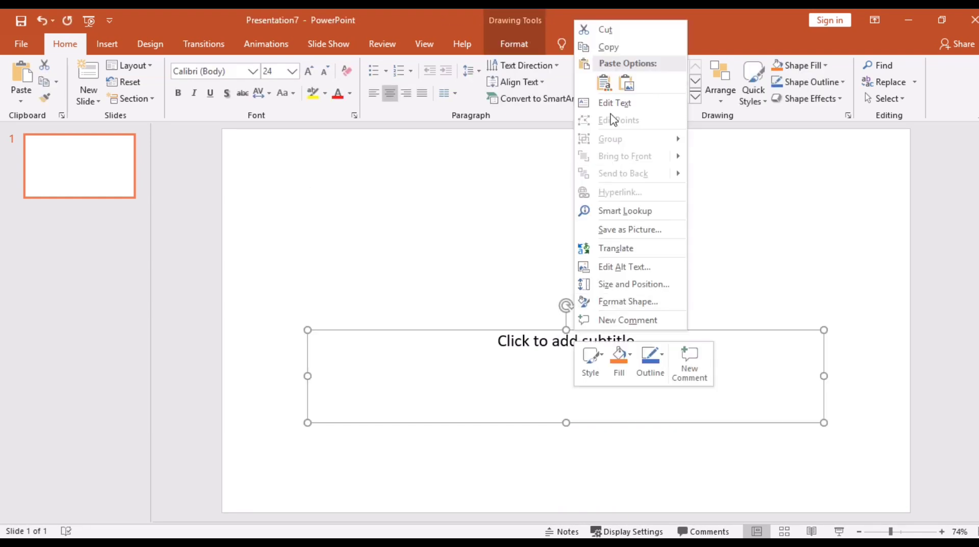
left_click(620, 32)
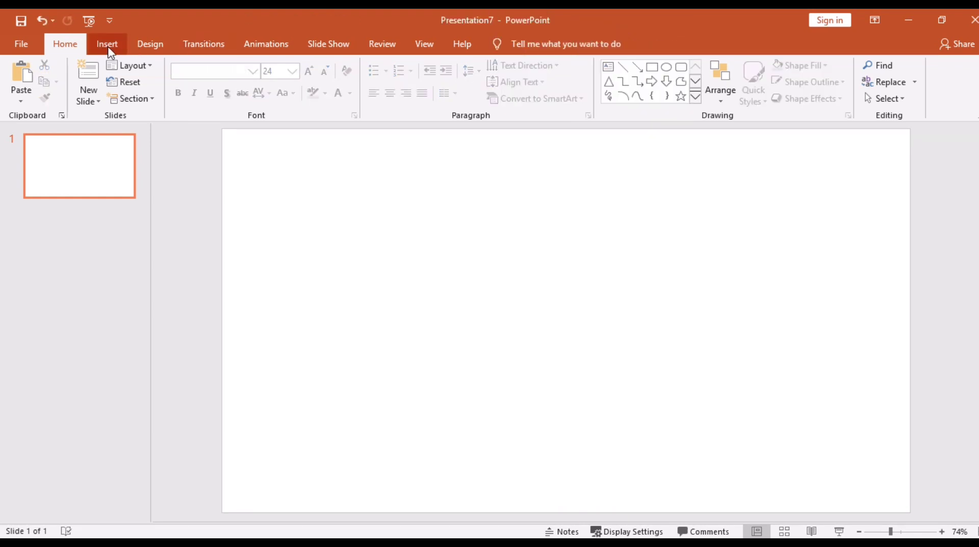
Step: Insert pictures 3, 2 and 1 from the Pictures folder together onto the slide
left_click(108, 46)
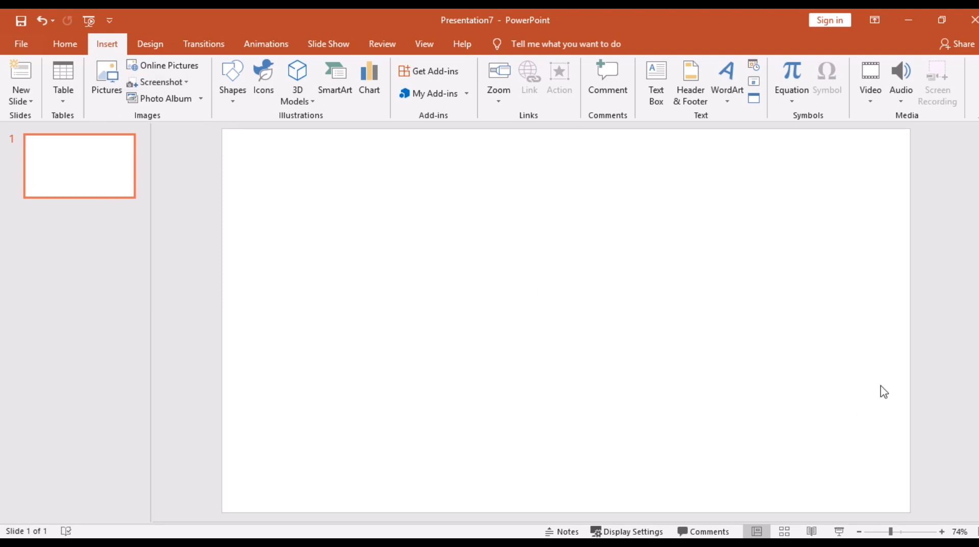
left_click(116, 88)
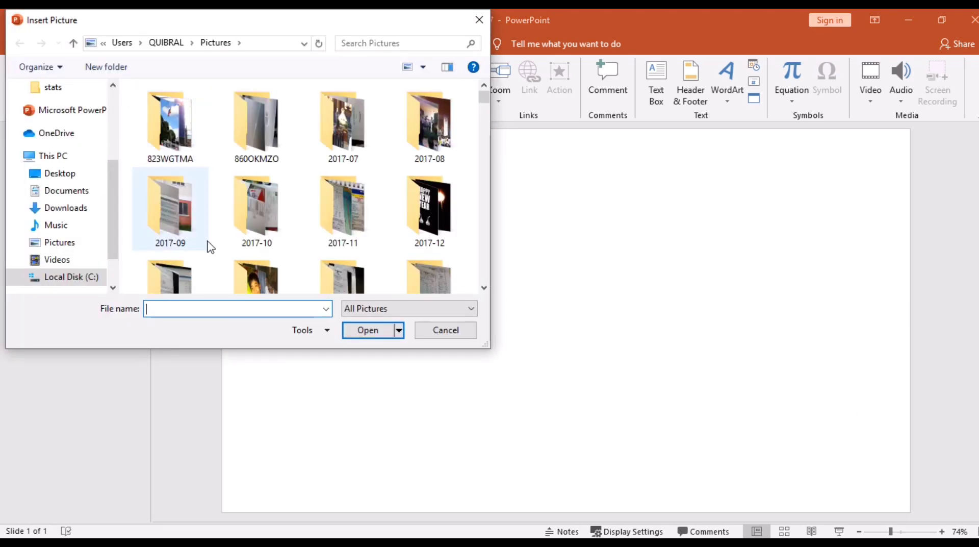
left_click(62, 243)
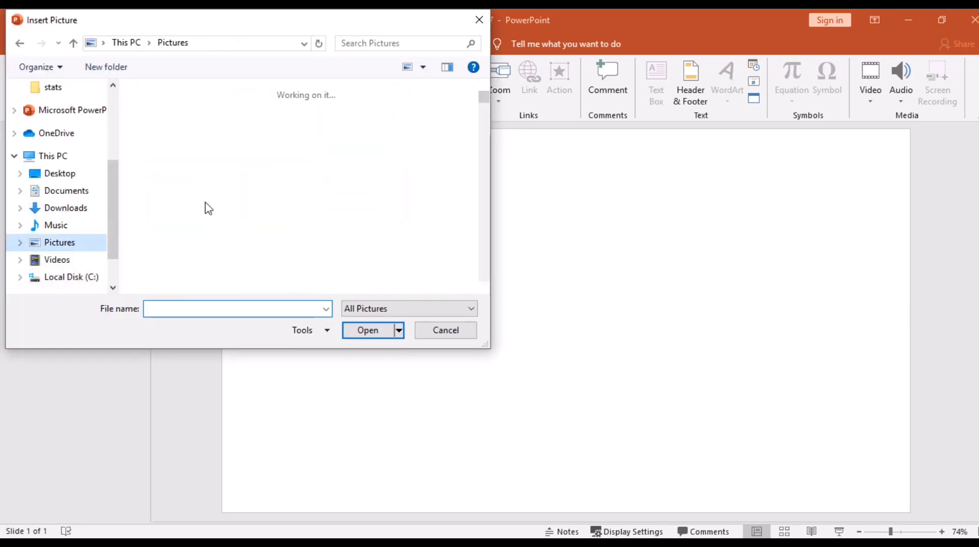
left_click_drag(486, 98, 491, 130)
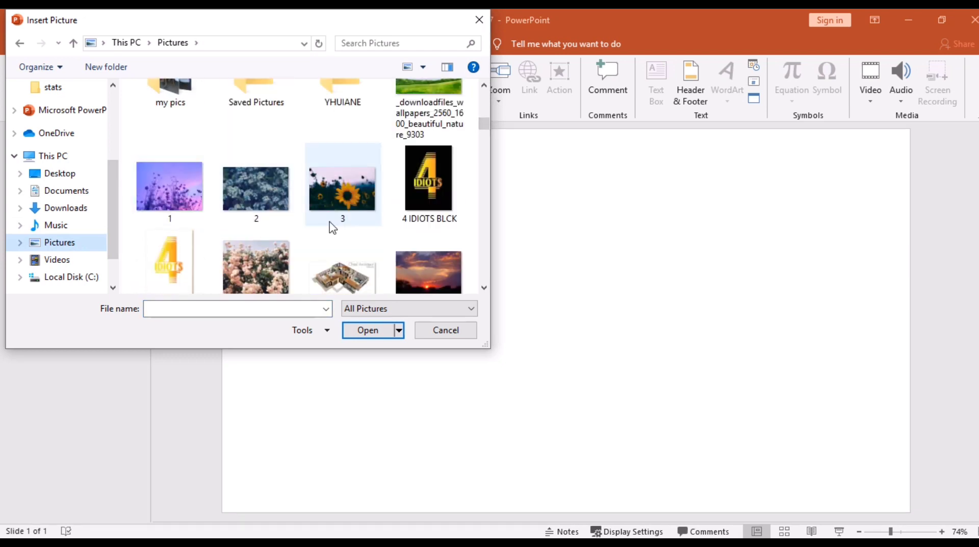
left_click(321, 196)
left_click(240, 191, "ctrl")
left_click(166, 181, "ctrl")
left_click(371, 330)
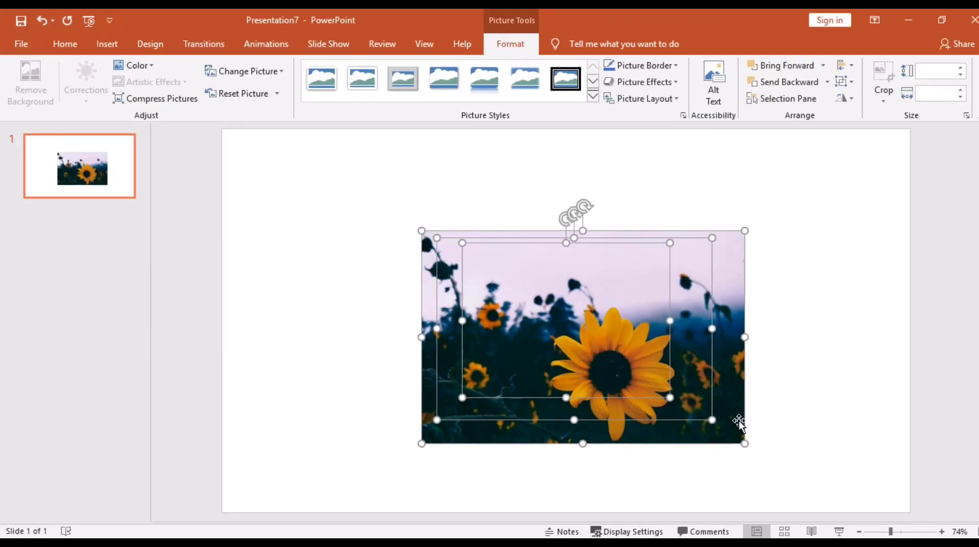
Step: Shrink the sunflower and white blossom photos to about 6.8 × 10.2 cm
left_click(841, 426)
double_click(651, 390)
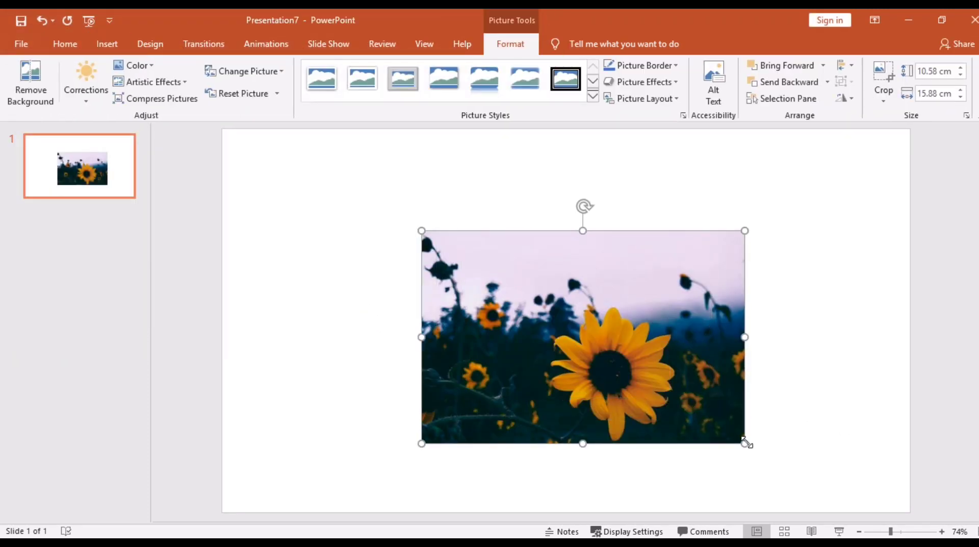
left_click_drag(744, 443, 629, 367)
left_click_drag(540, 321, 409, 265)
left_click_drag(586, 345, 442, 282)
left_click_drag(564, 356, 501, 300)
Step: Place the purple photo top-left, the sunflower top-right and the blossoms below centre
left_click_drag(594, 342, 423, 274)
left_click_drag(417, 320, 395, 310)
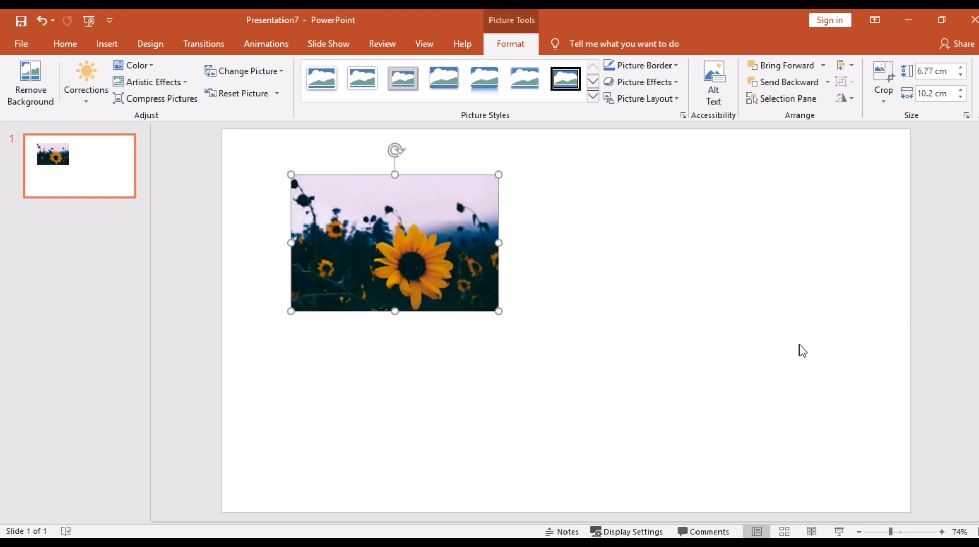
left_click_drag(445, 275, 763, 254)
left_click_drag(429, 249, 607, 400)
left_click_drag(711, 291, 692, 291)
left_click_drag(441, 273, 449, 272)
left_click(705, 408)
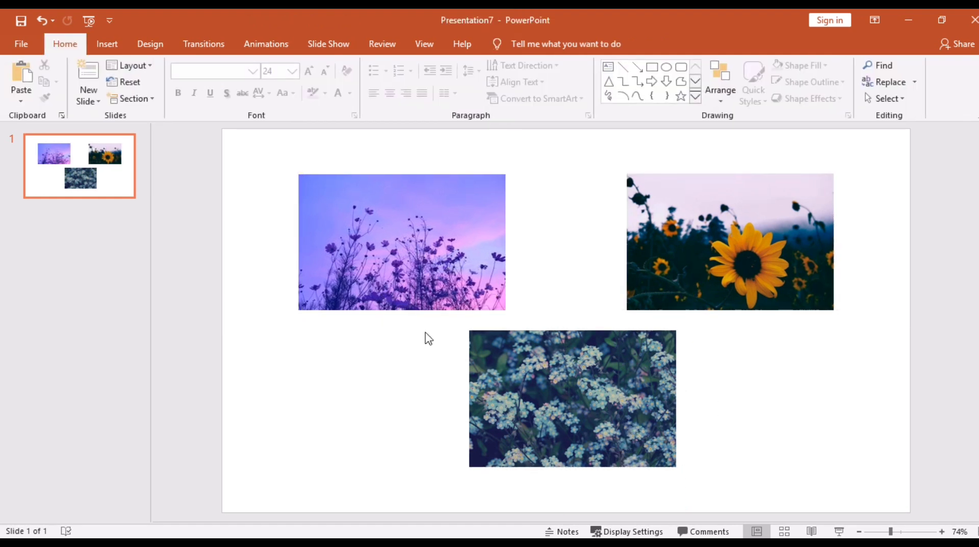
Step: Select the purple flower photo and show the Animation Pane
left_click(394, 275)
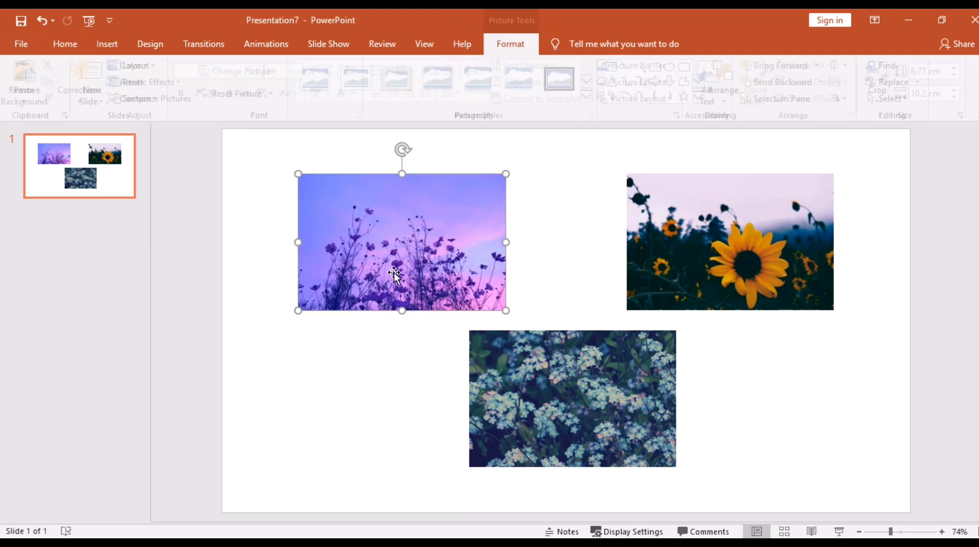
left_click(276, 46)
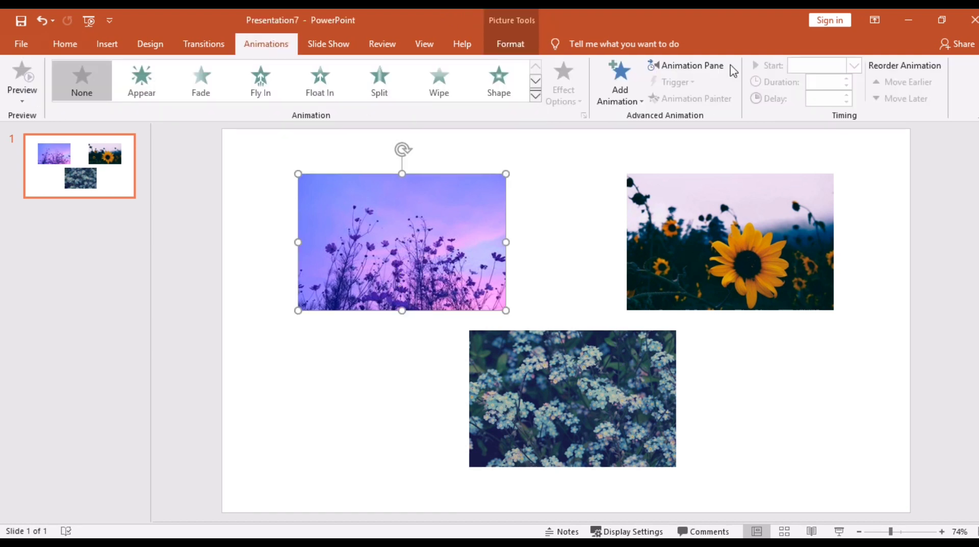
left_click(714, 71)
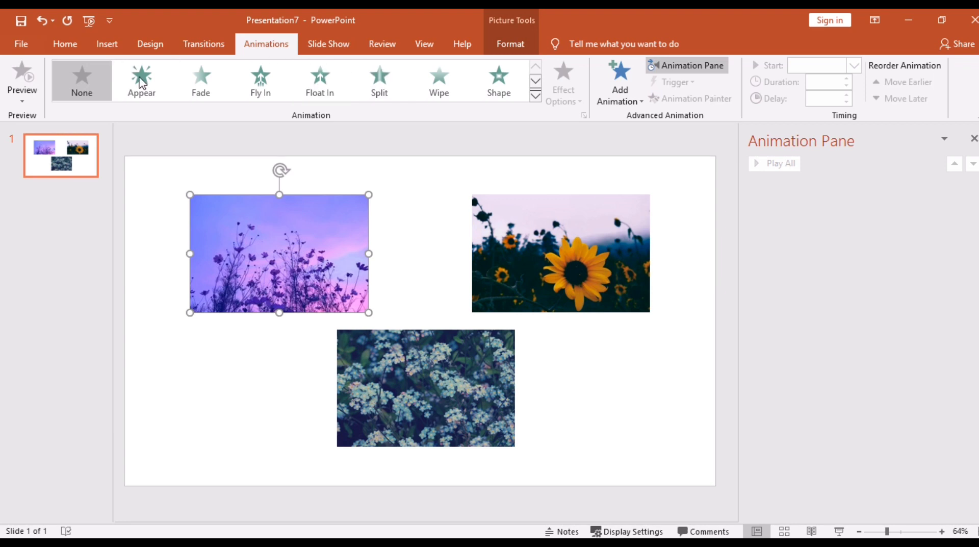
Step: Give the purple photo a Split exit animation, then begin a Custom Path motion path
left_click(439, 82)
left_click(319, 89)
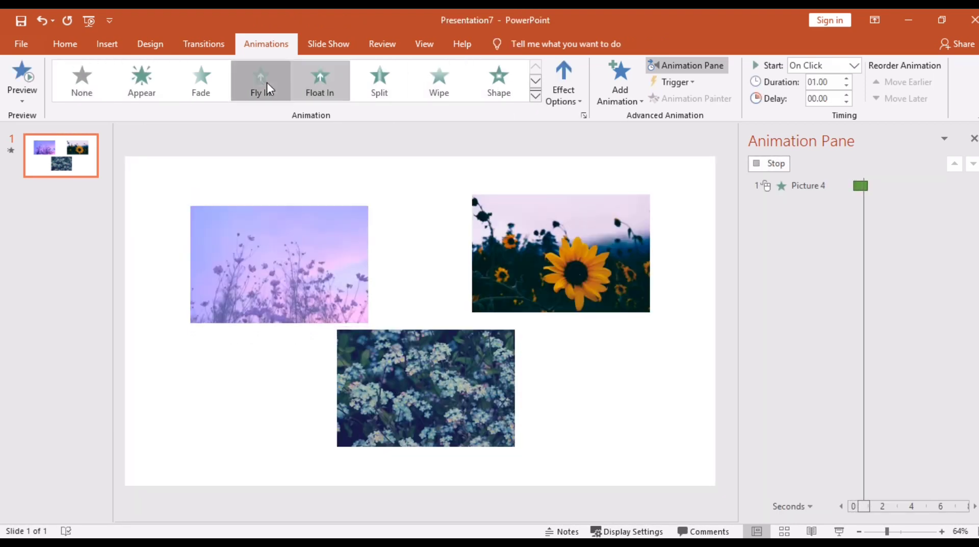
left_click(267, 82)
left_click(535, 97)
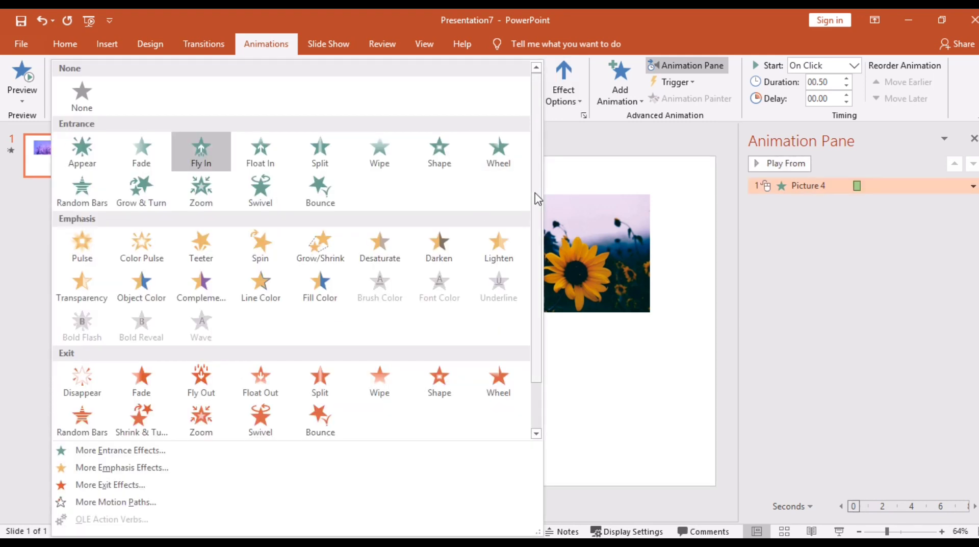
scroll(536, 197, "down", 2)
left_click(318, 321)
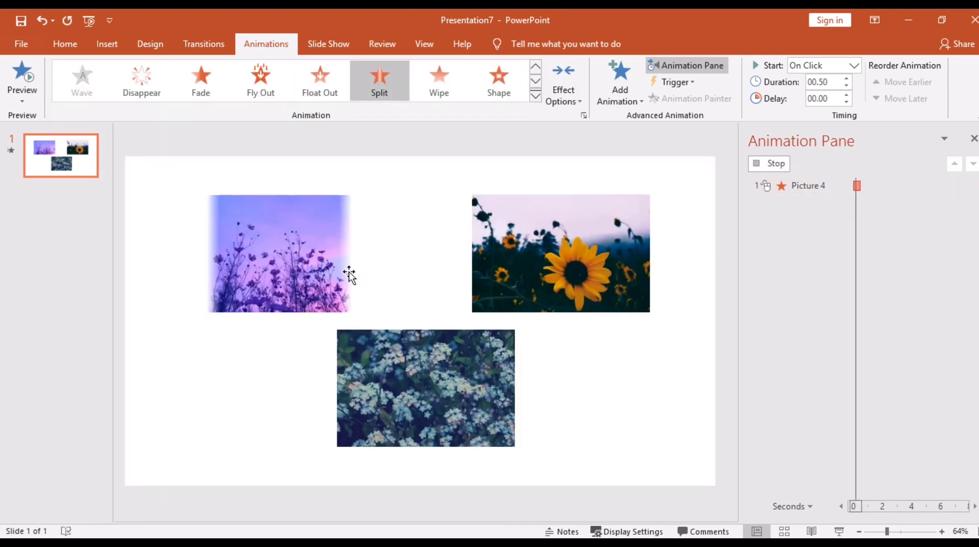
left_click(536, 96)
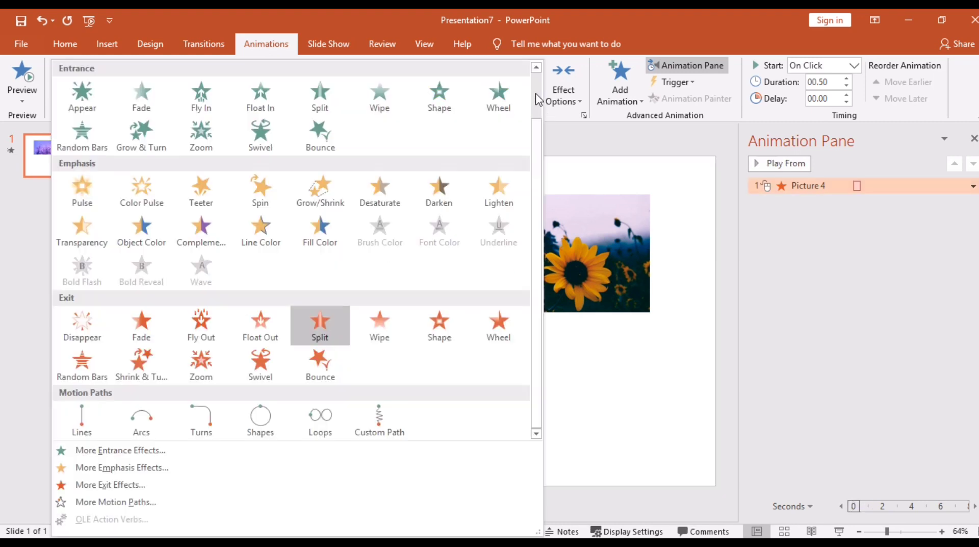
left_click(377, 418)
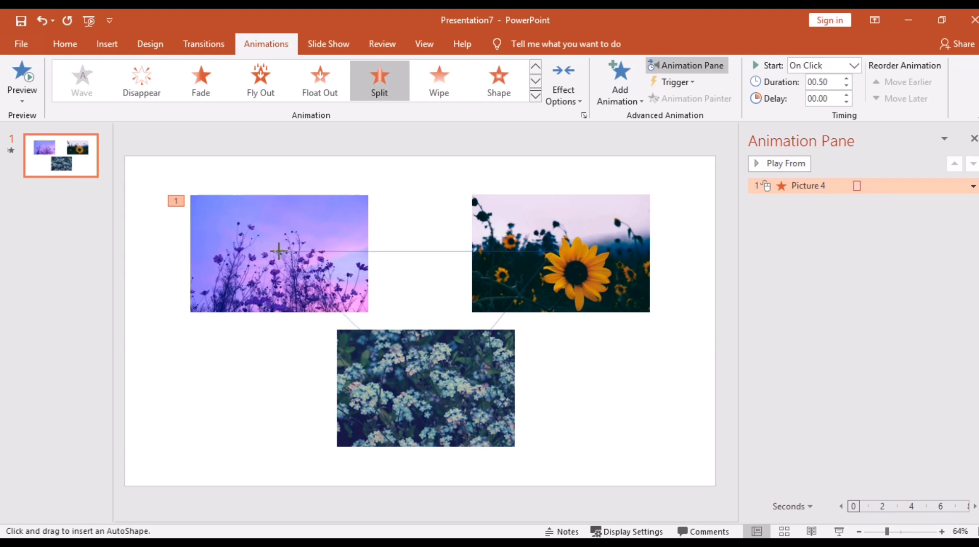
Step: Finish the purple photo's 2-second custom path running to the sunflower and blossom photos
double_click(280, 247)
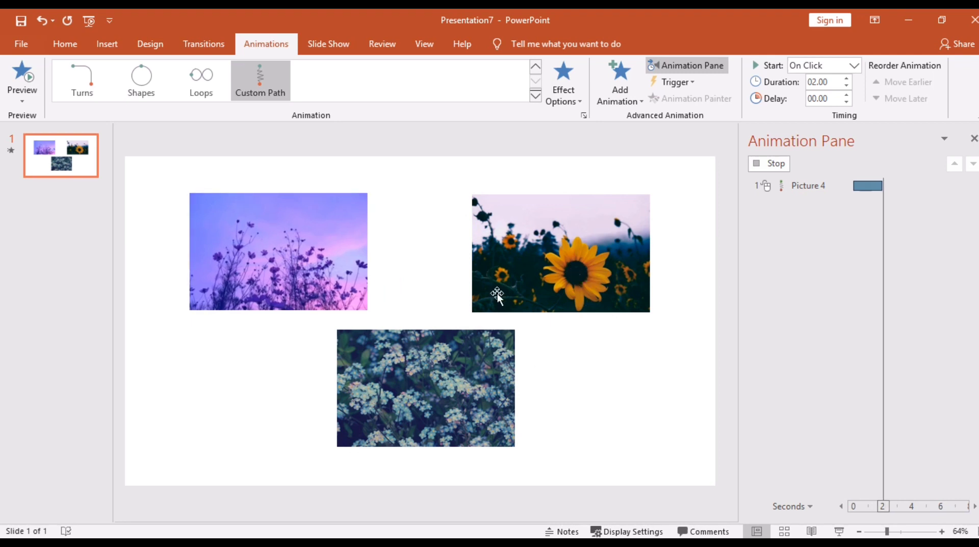
Step: Draw a custom motion path for the sunflower photo
left_click(614, 225)
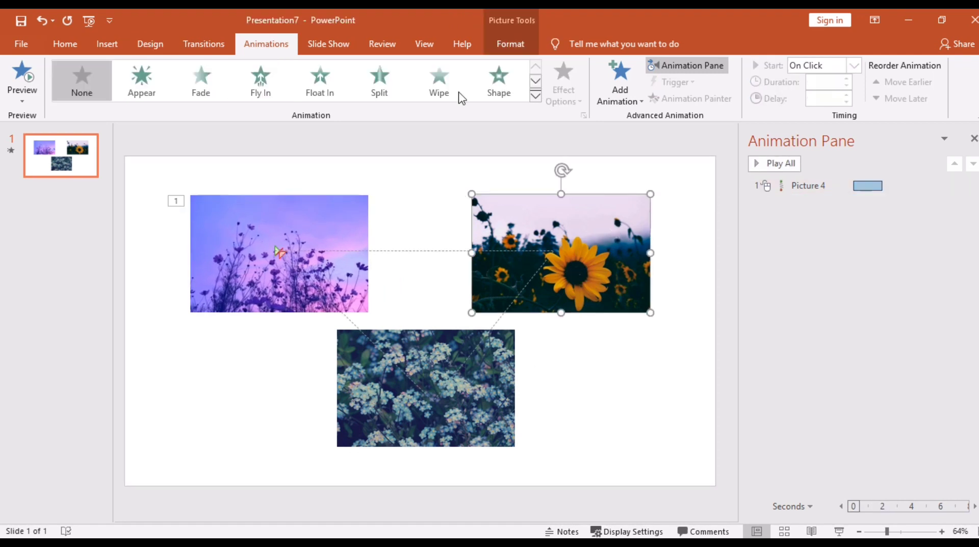
left_click(537, 96)
scroll(378, 402, "down", 1)
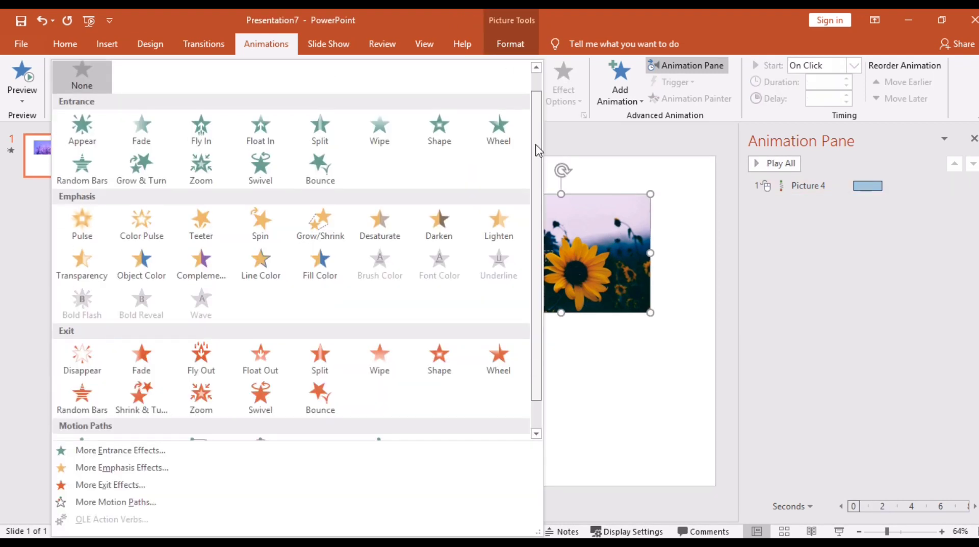
left_click(375, 415)
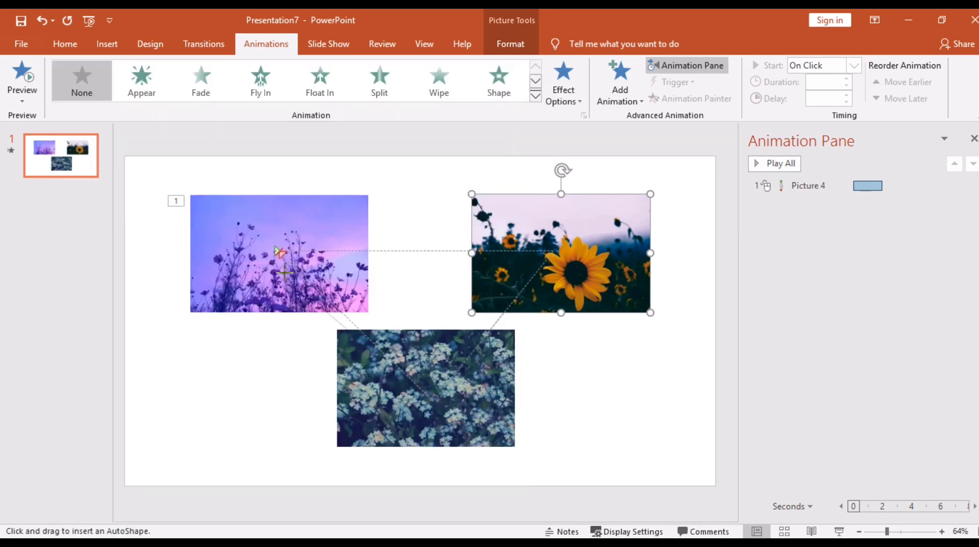
double_click(550, 250)
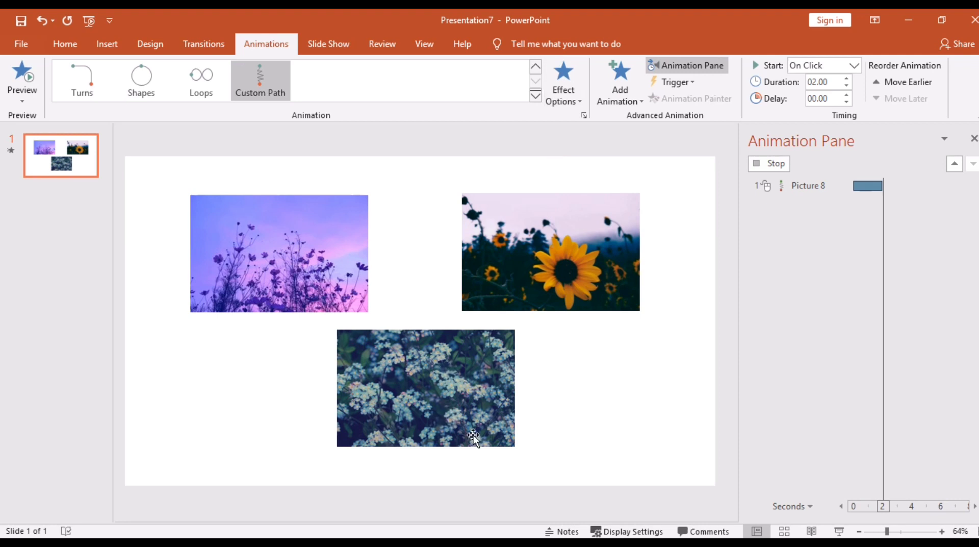
Step: Draw a 2-second custom motion path for the bottom blossom photo
left_click(495, 437)
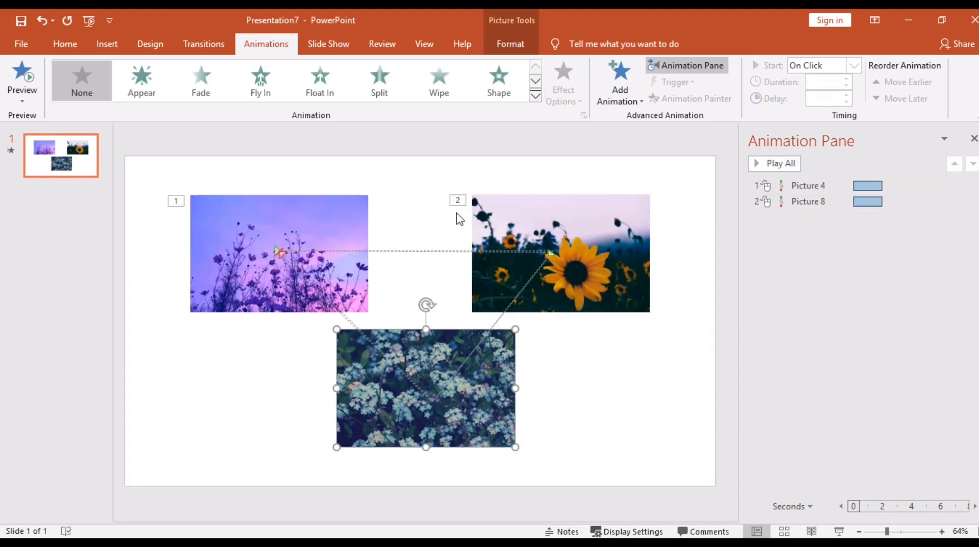
left_click(539, 96)
scroll(540, 136, "down", 1)
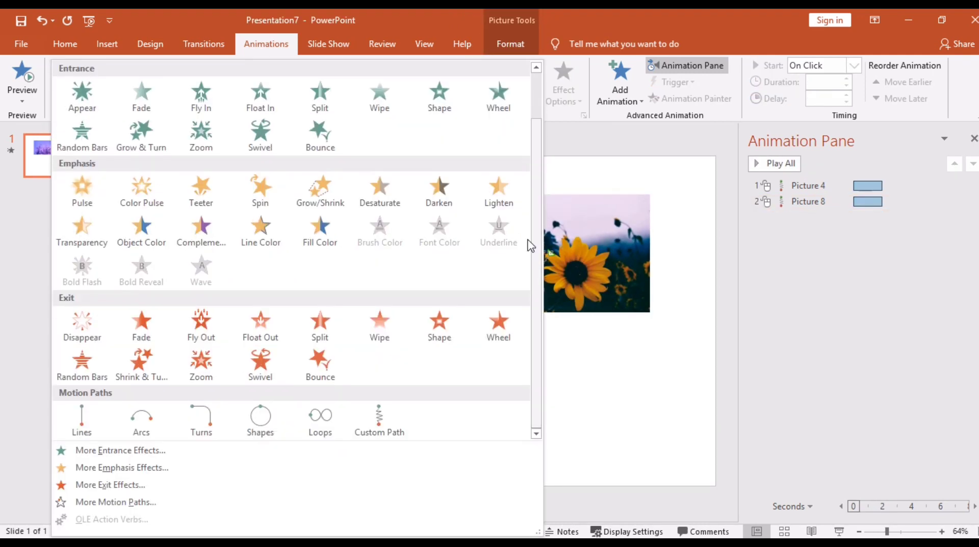
left_click(390, 422)
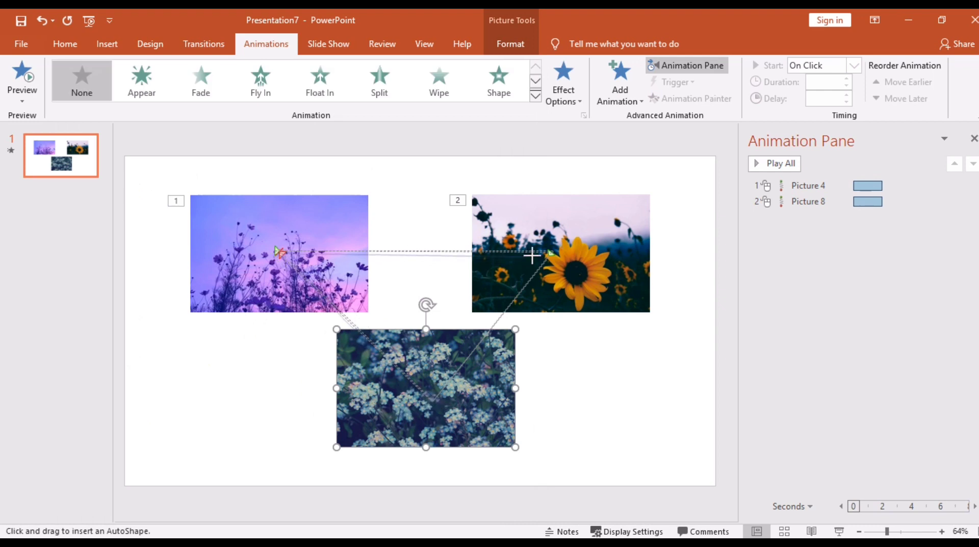
double_click(433, 395)
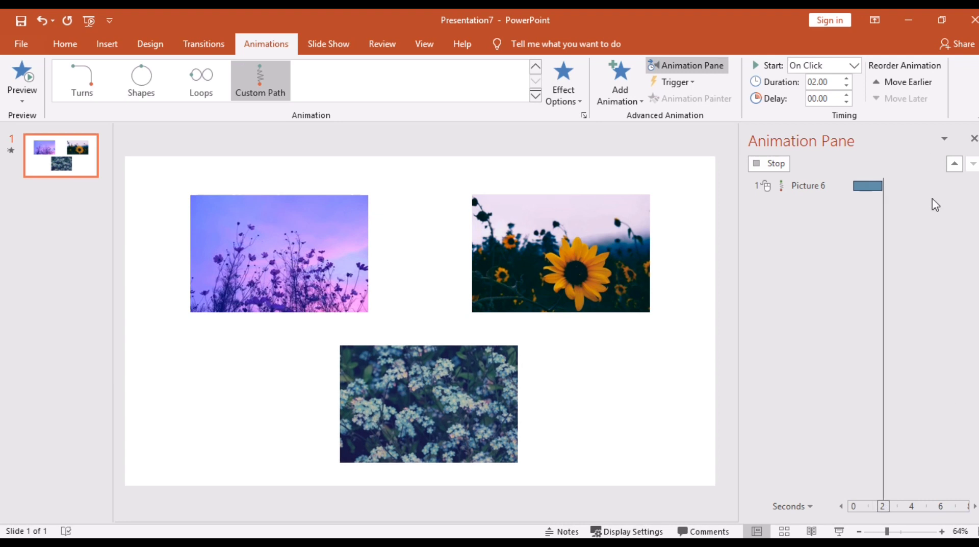
Step: Set the Picture 8 and Picture 6 animations to start With Previous and preview them together
left_click(826, 185)
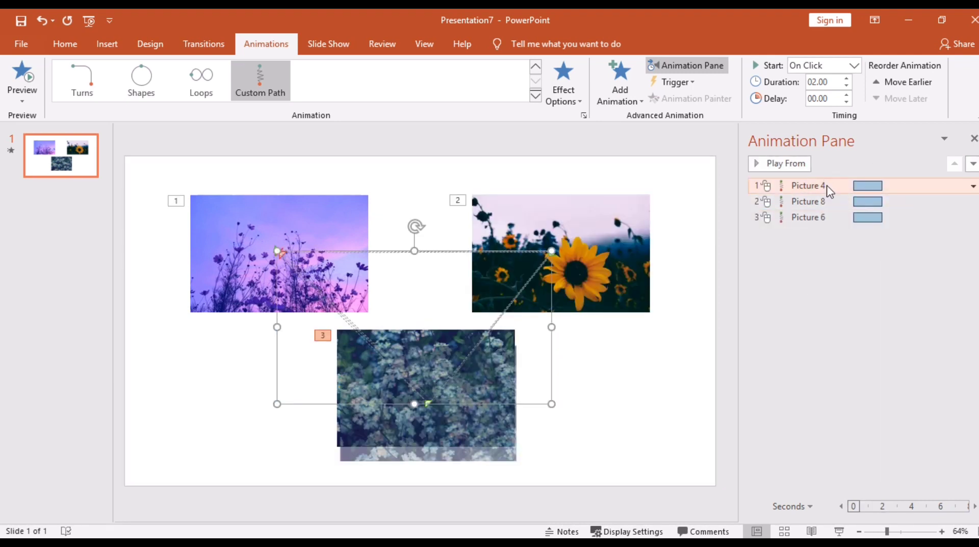
left_click(854, 66)
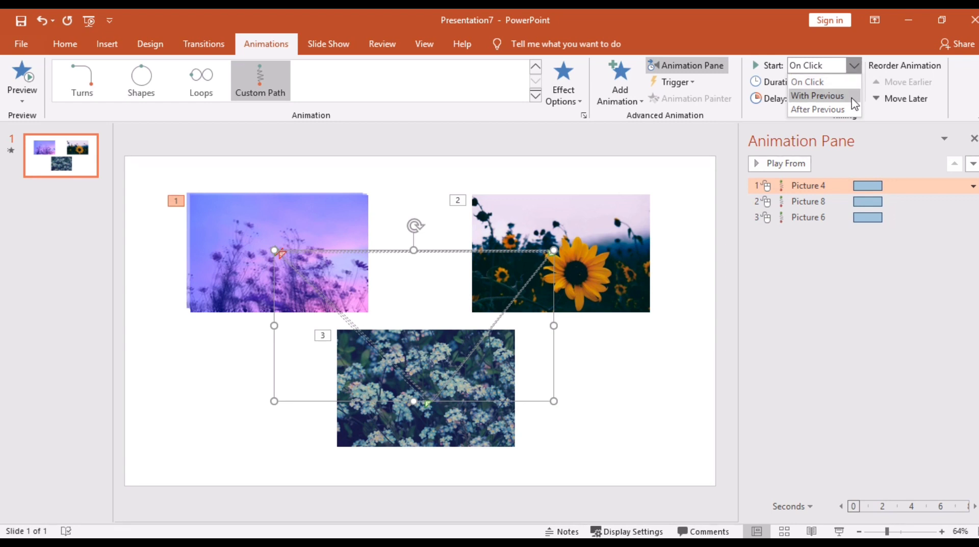
left_click(813, 204)
left_click(854, 66)
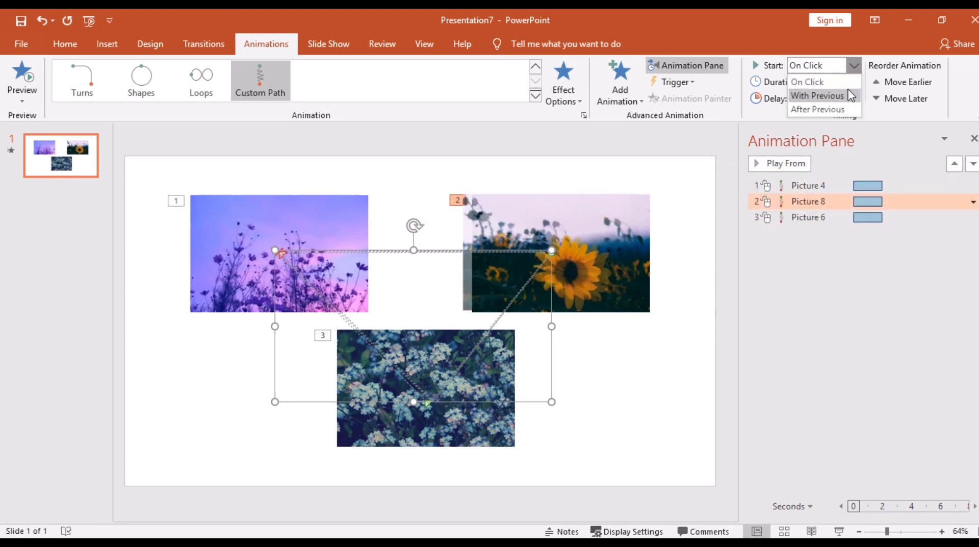
left_click(850, 96)
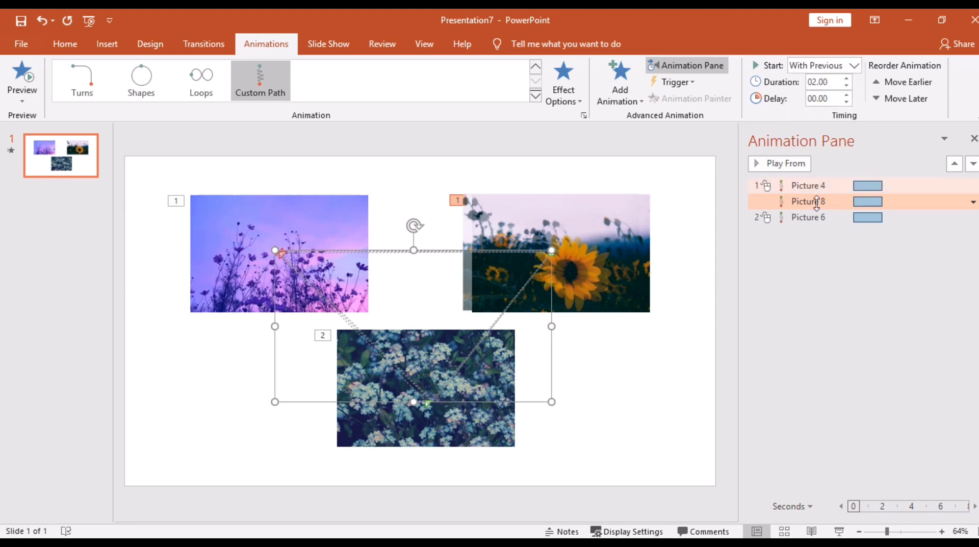
left_click(816, 218)
left_click(854, 66)
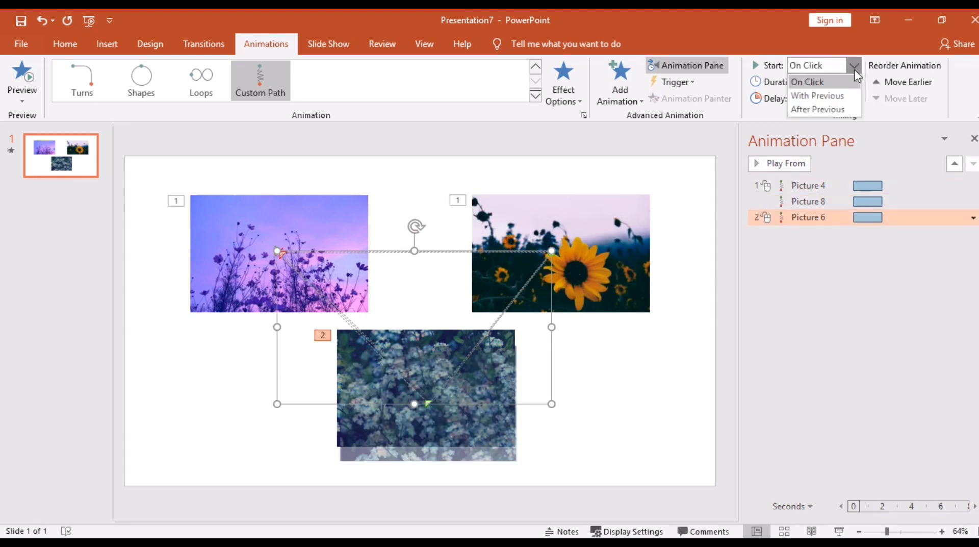
left_click(843, 96)
left_click(815, 184)
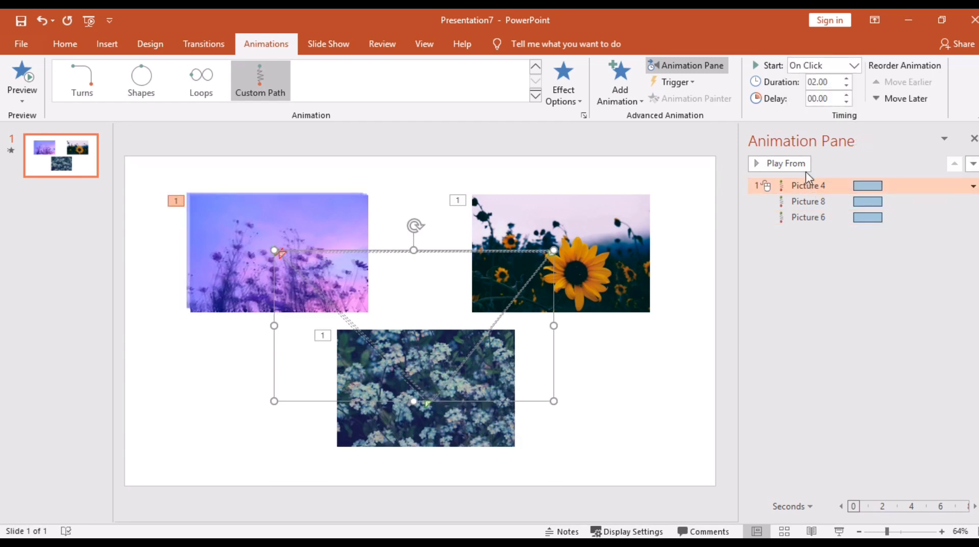
left_click(786, 165)
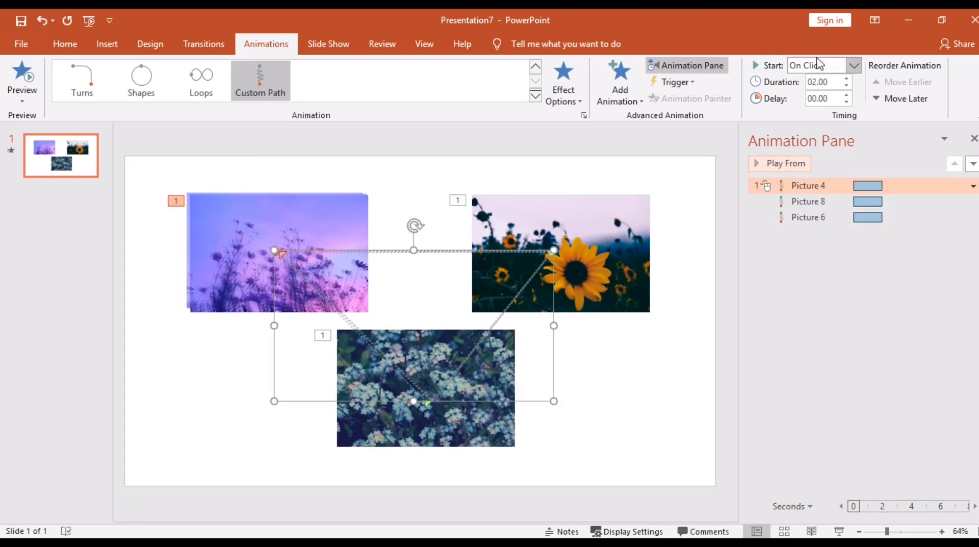
Step: Set the Picture 4, 8 and 6 motion paths to 5-second durations and preview them
left_click(834, 81)
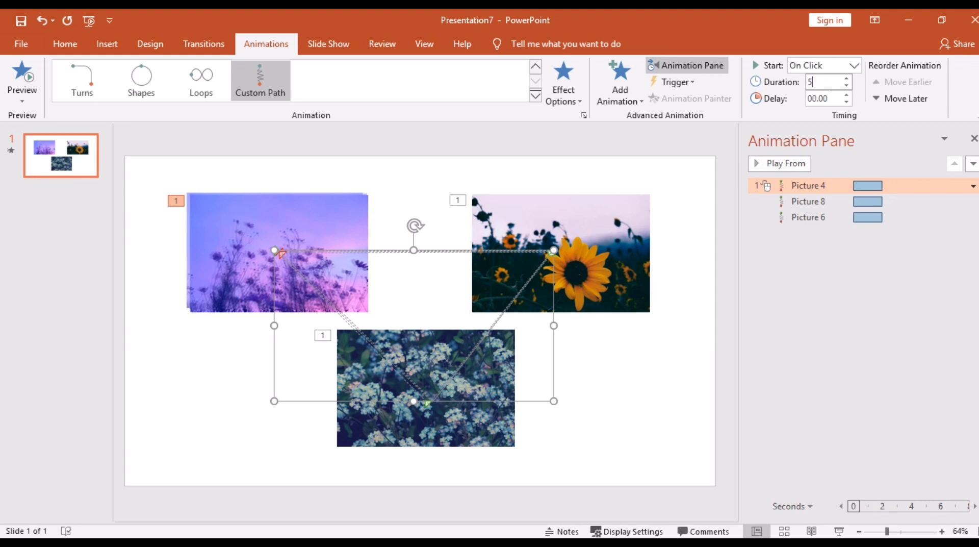
type("5")
key("Return")
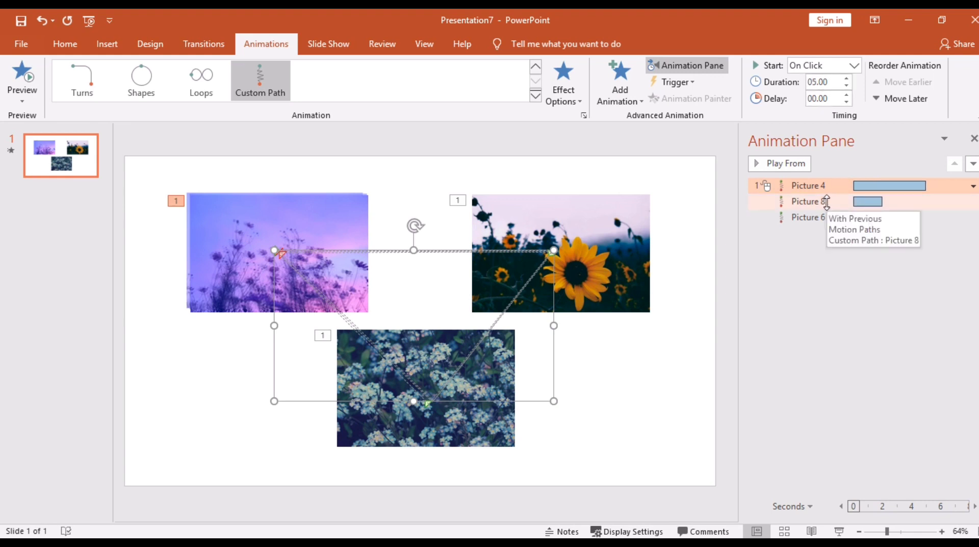
left_click(831, 202)
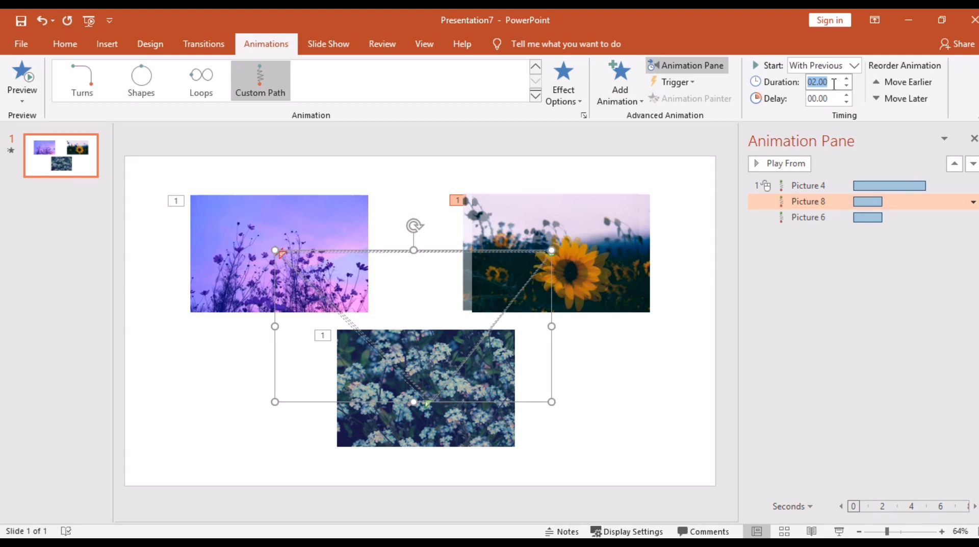
left_click(845, 218)
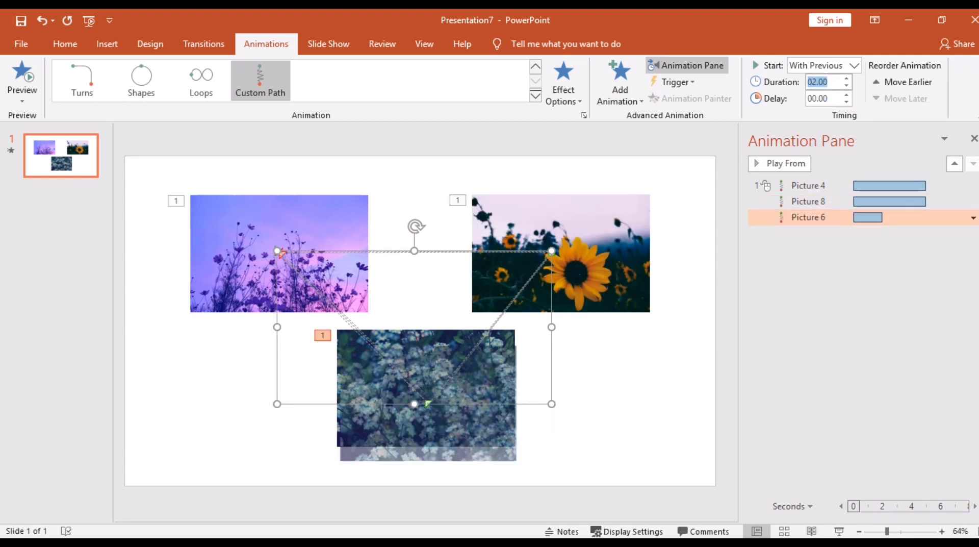
type("5")
key("Return")
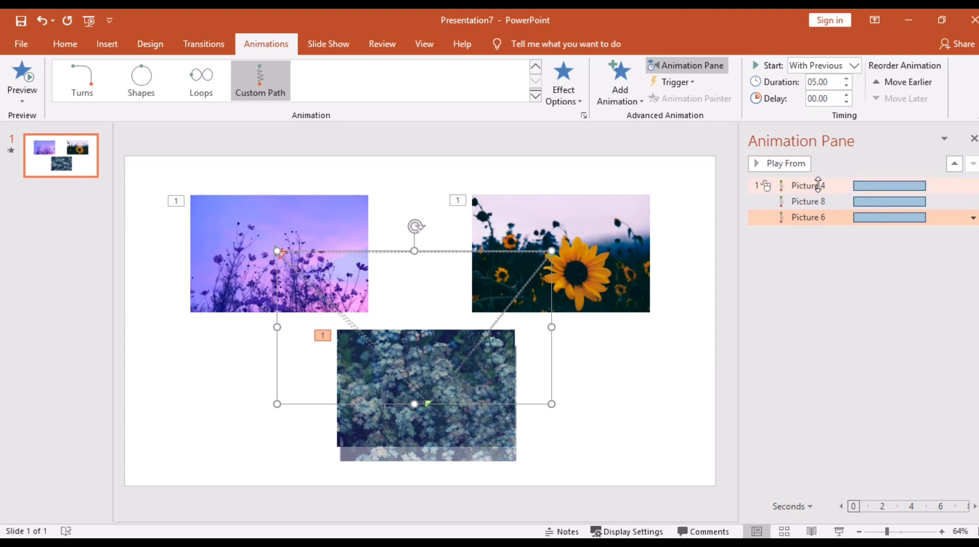
left_click(818, 185)
left_click(785, 163)
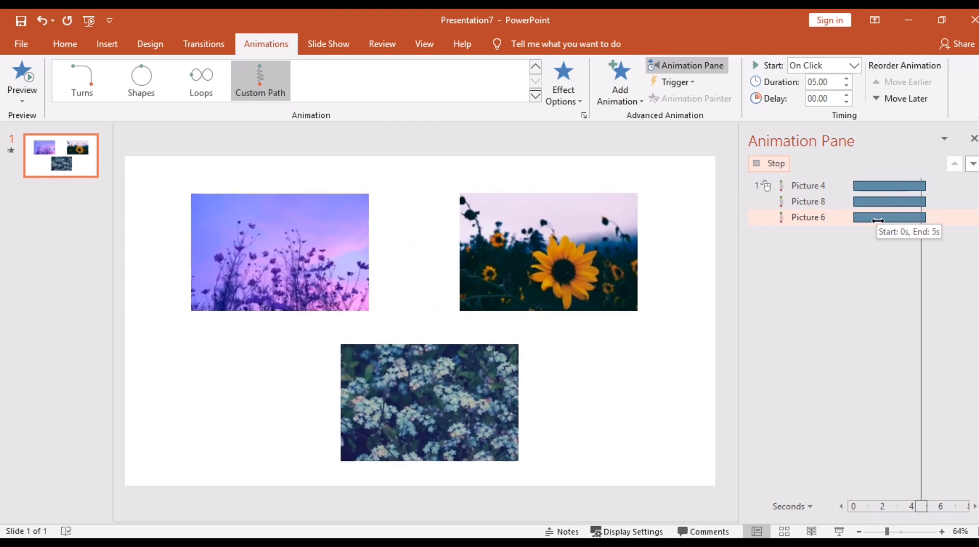
Step: Add a Fade exit animation to the purple photo, Picture 4
left_click(254, 241)
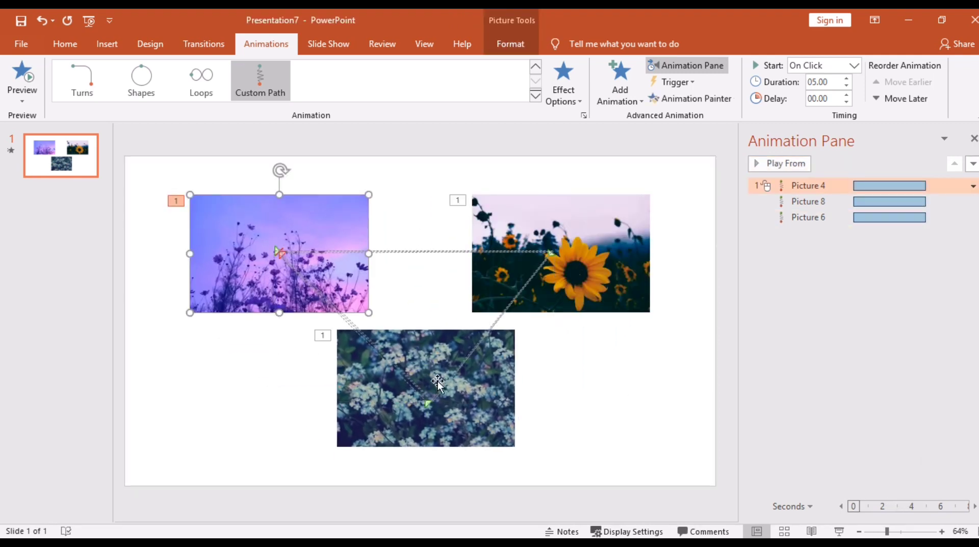
left_click(637, 95)
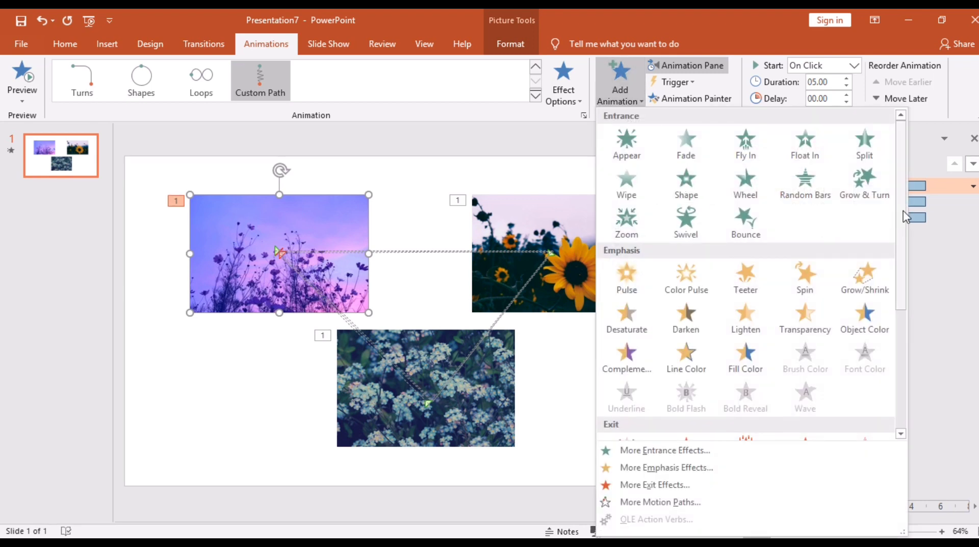
scroll(907, 236, "down", 1)
scroll(900, 270, "down", 3)
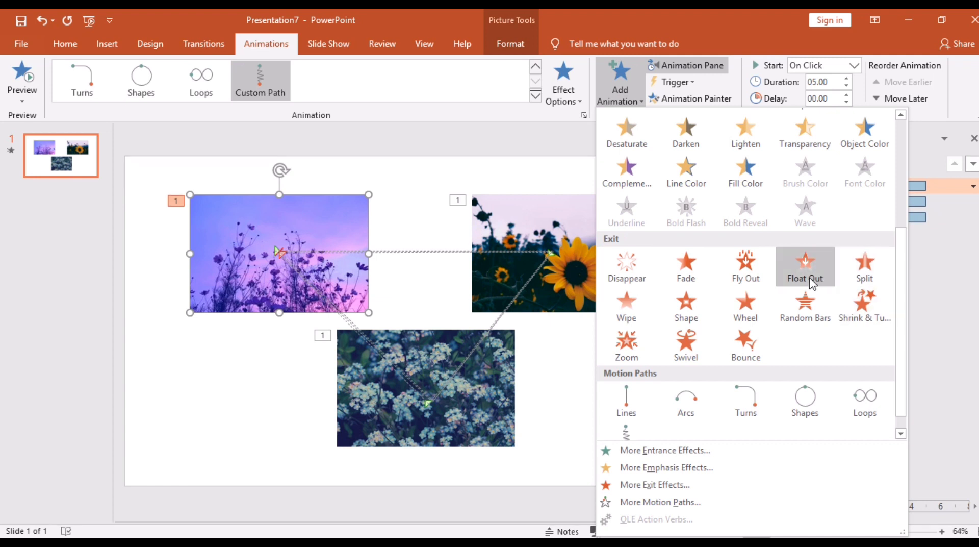
left_click(686, 273)
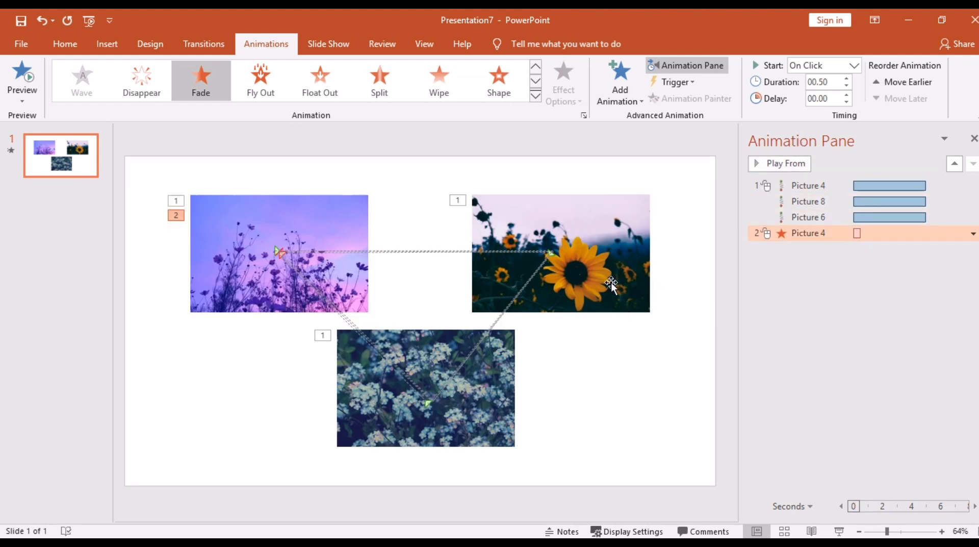
Step: Add Fade exit animations to the sunflower and bottom blossom photos
left_click(611, 283)
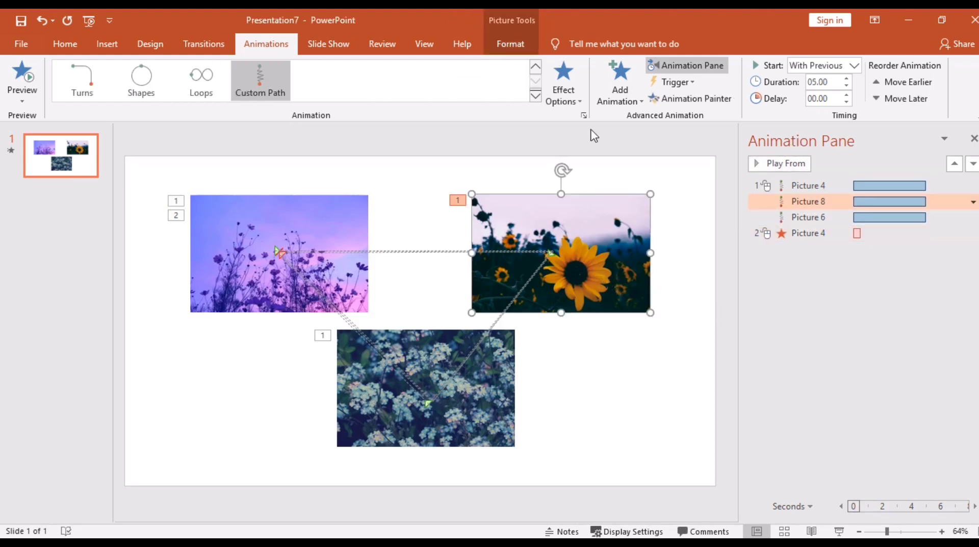
left_click(620, 87)
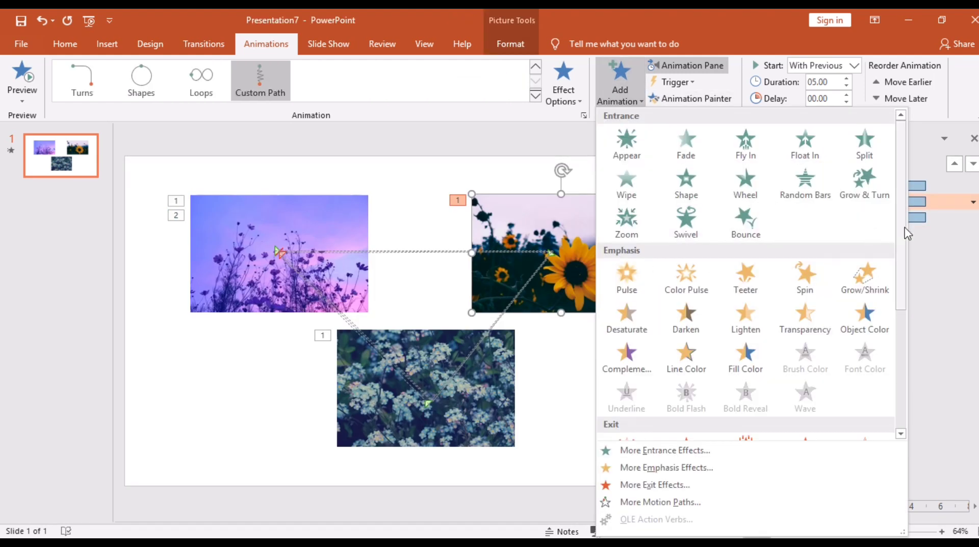
left_click_drag(901, 234, 912, 358)
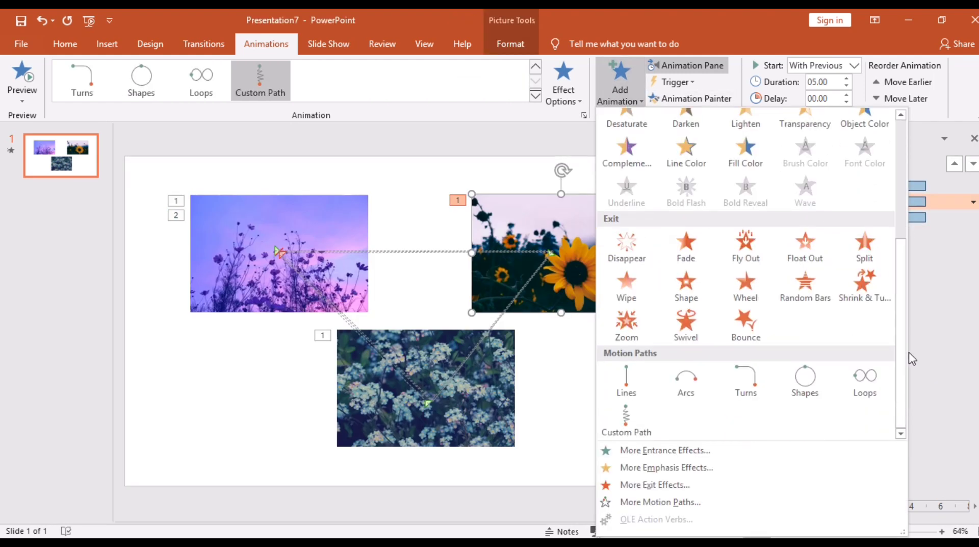
left_click(687, 247)
left_click(485, 403)
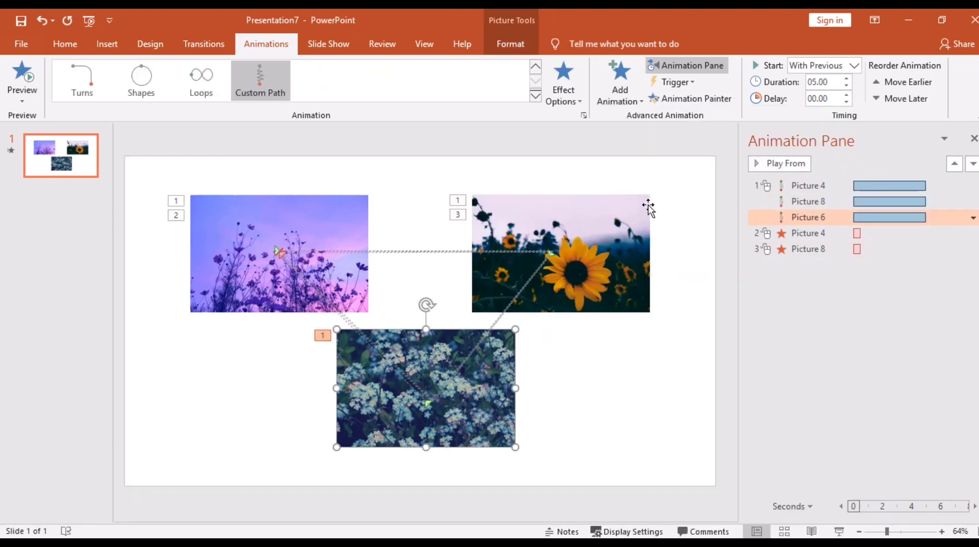
left_click(612, 88)
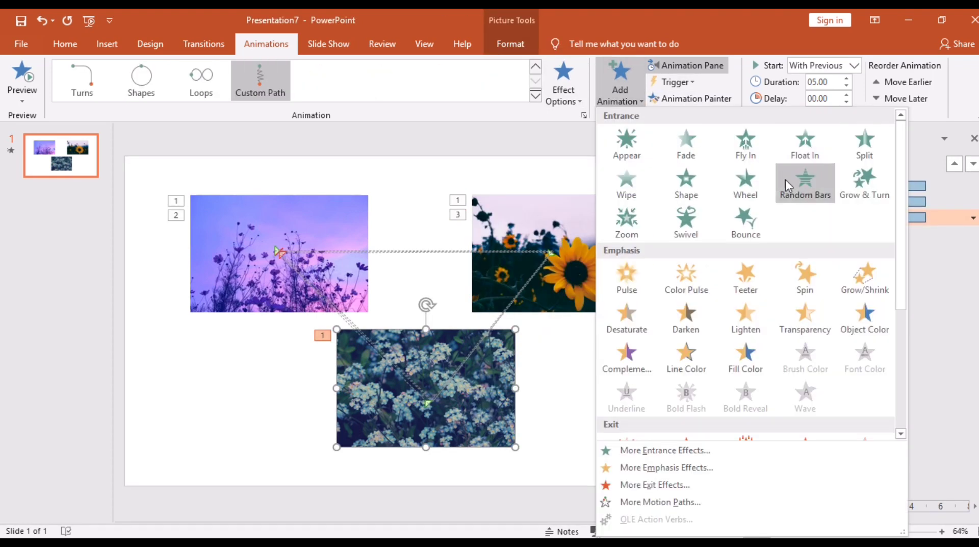
scroll(882, 280, "down", 5)
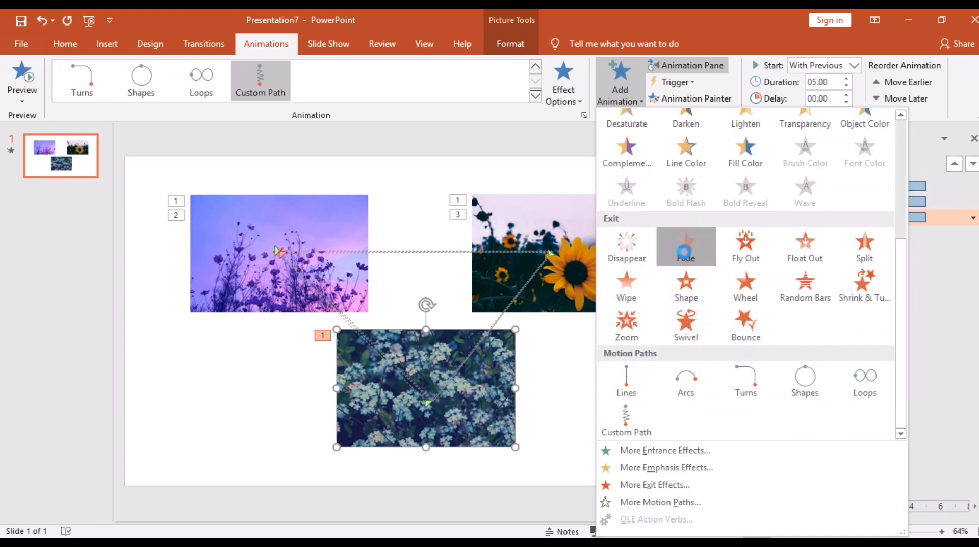
left_click(686, 247)
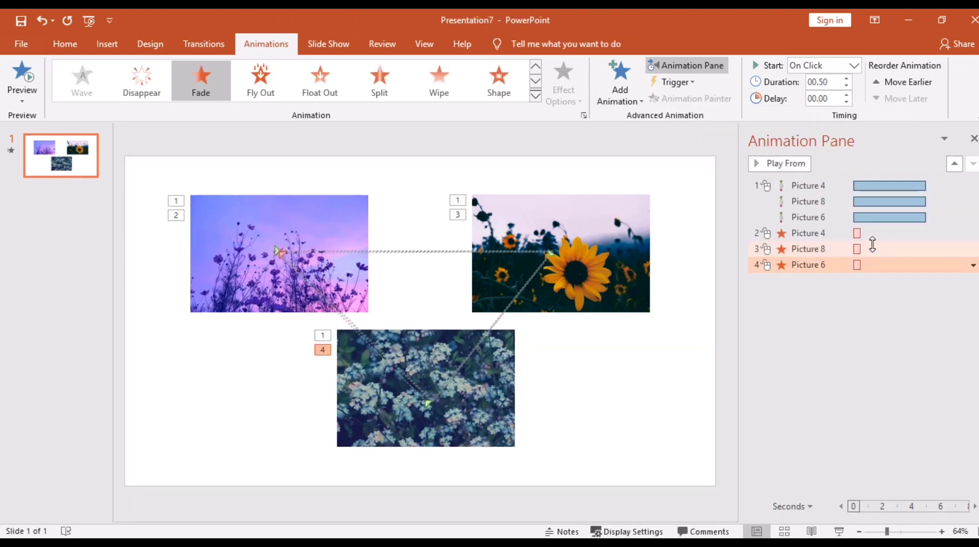
Step: Start Picture 4's fade After Previous and Picture 8's and Picture 6's fades With Previous
left_click(864, 234)
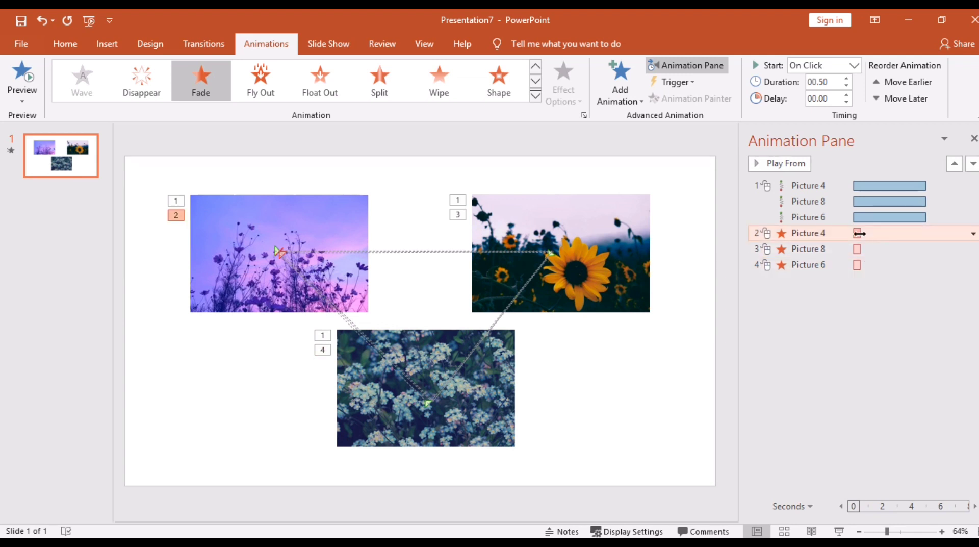
left_click(855, 66)
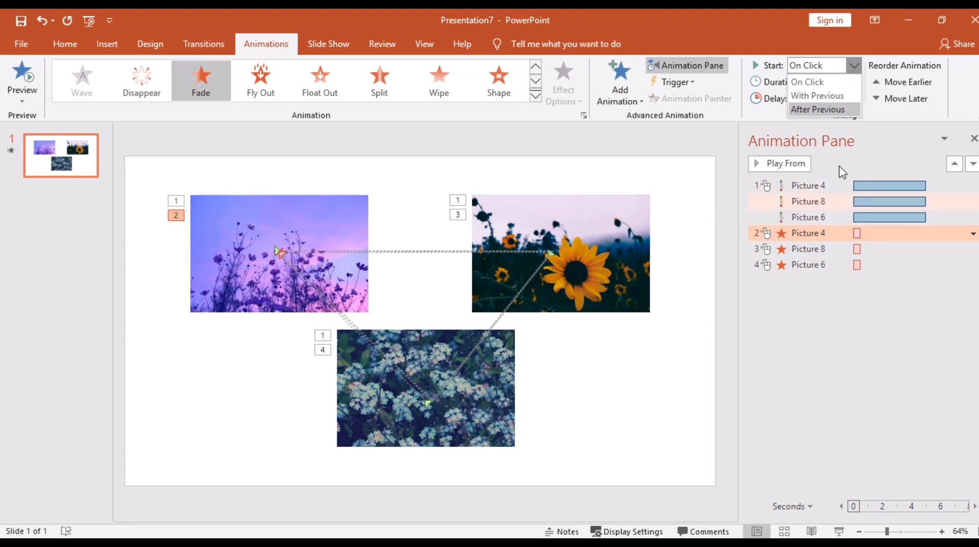
left_click(823, 110)
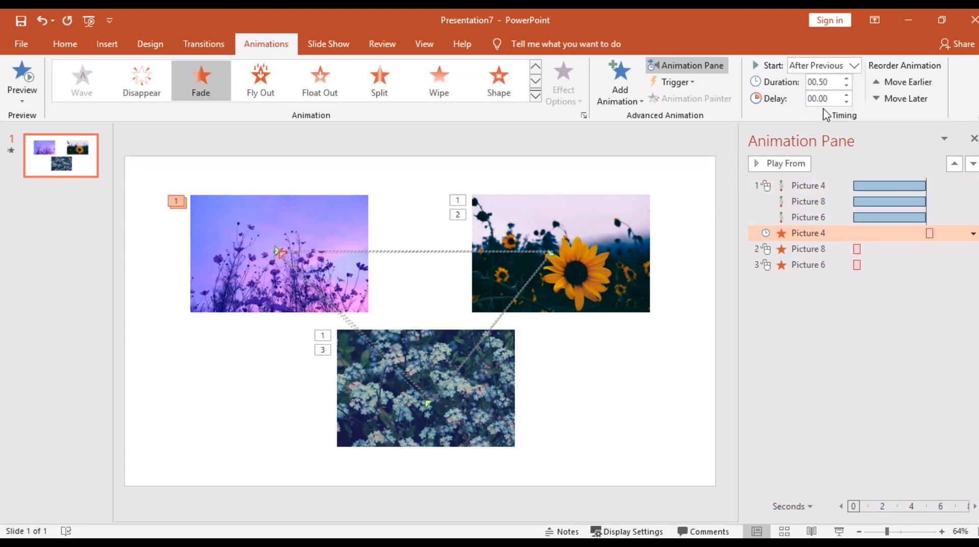
left_click(860, 247)
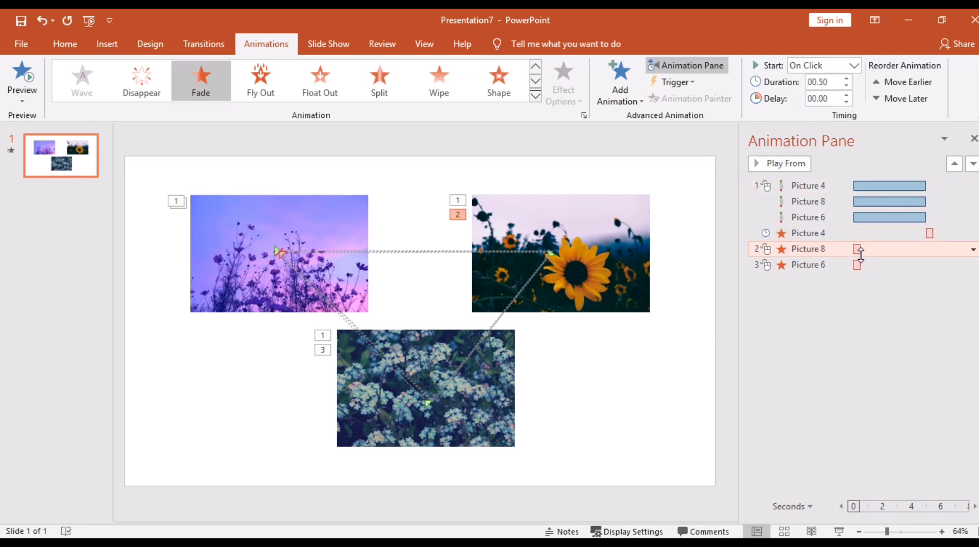
left_click(854, 65)
left_click(839, 96)
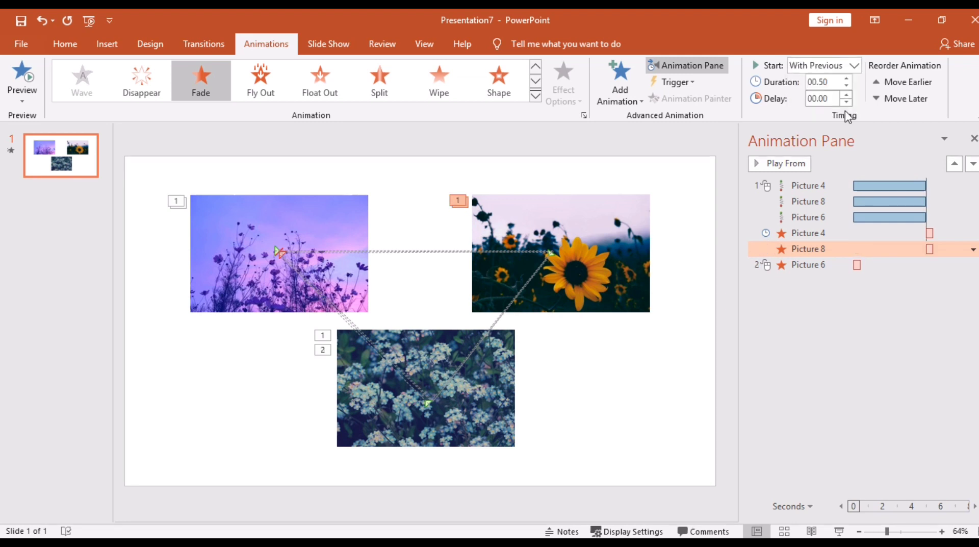
left_click(907, 264)
left_click(854, 65)
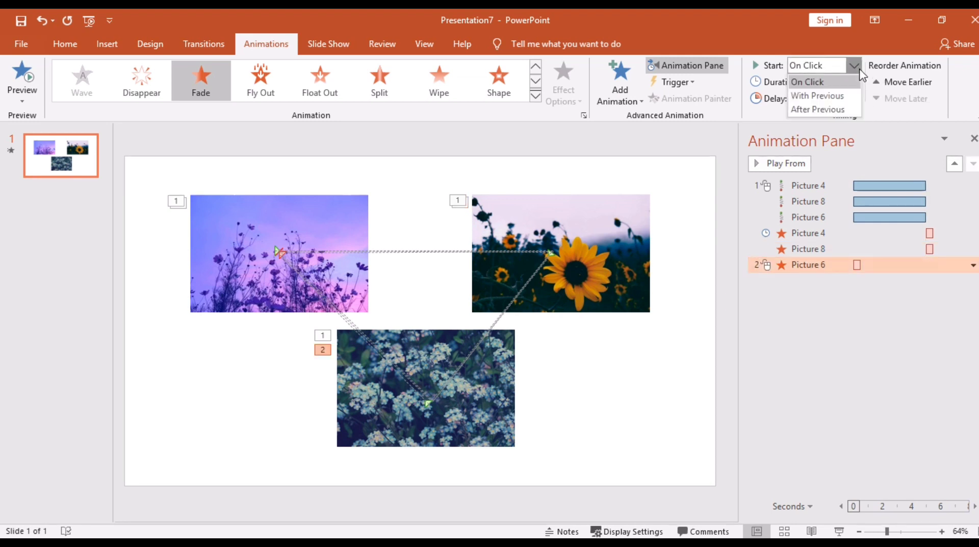
left_click(859, 95)
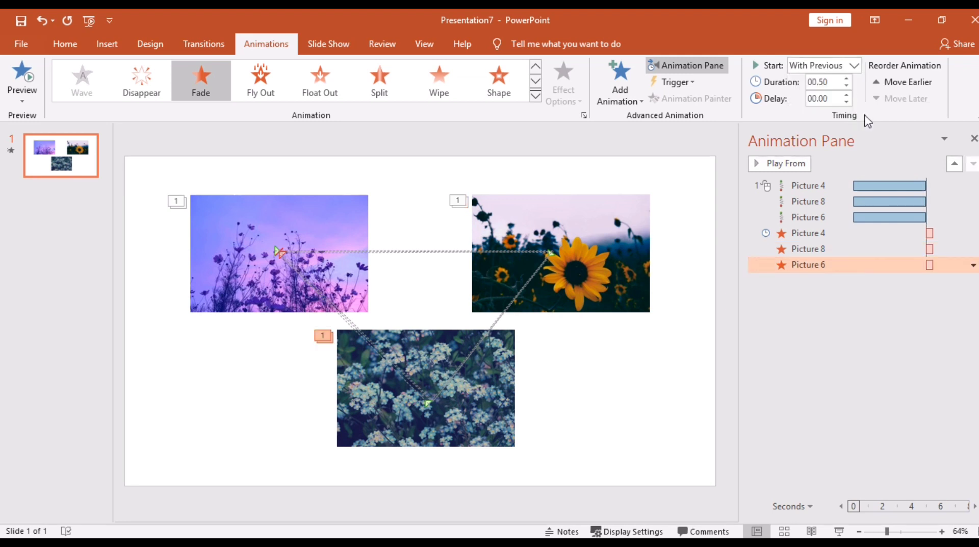
Step: Set the fade-outs to 1.00-second duration and preview them
left_click(926, 233)
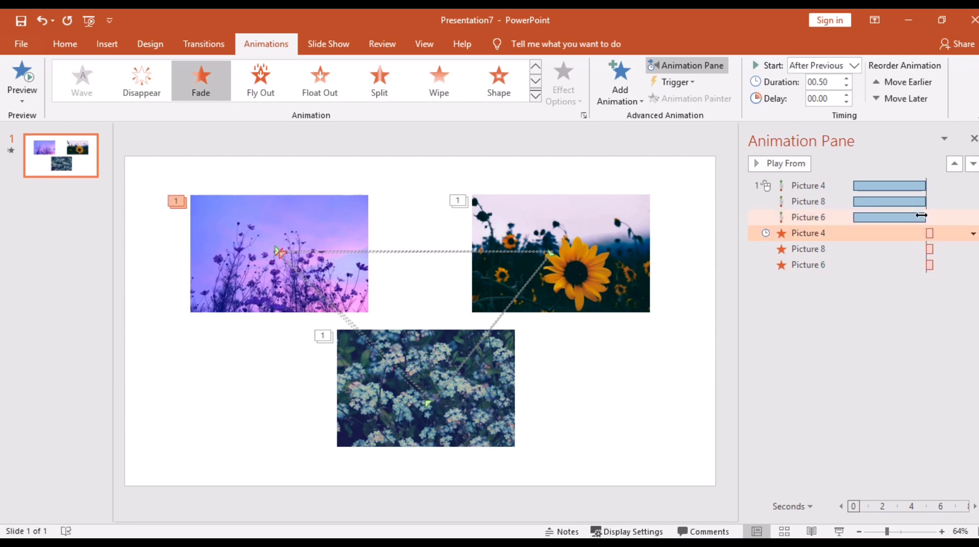
left_click(796, 167)
left_click(898, 249)
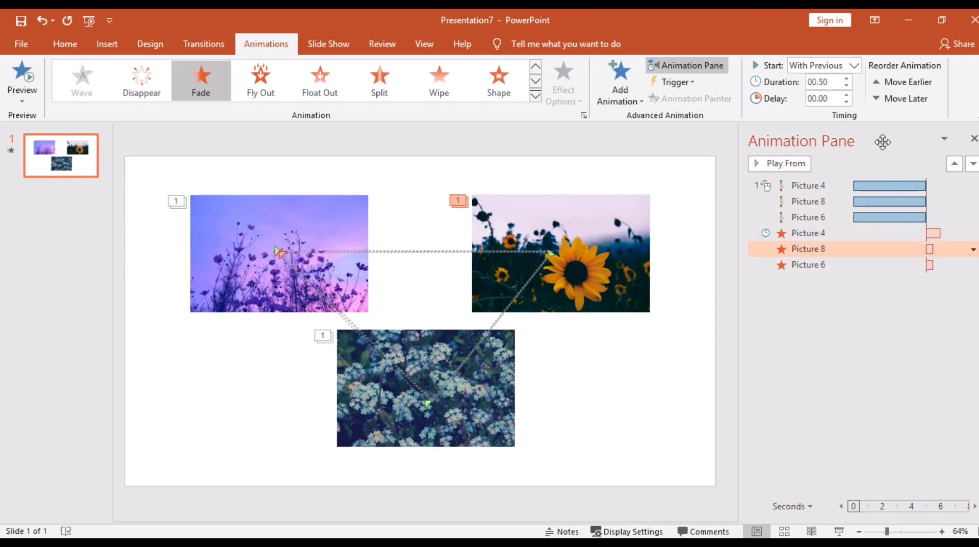
left_click(889, 265)
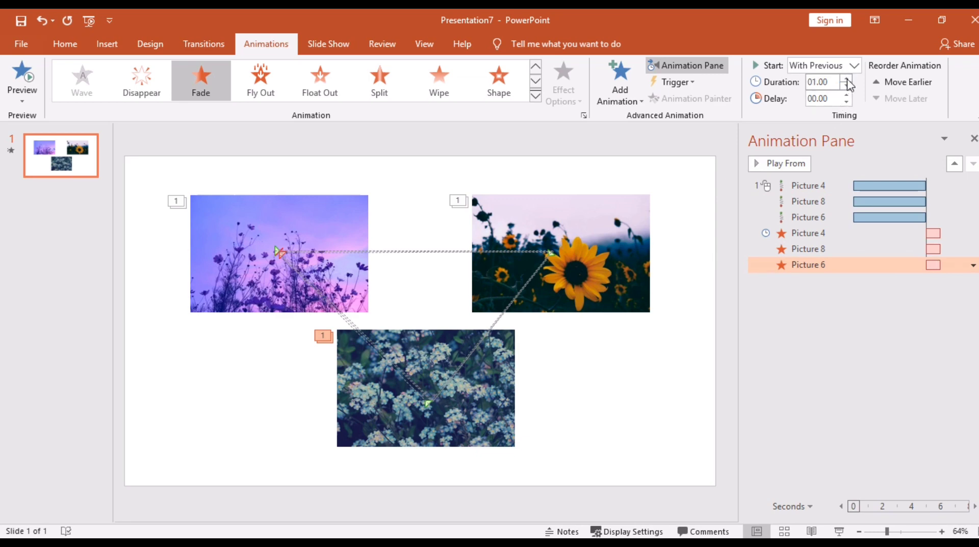
left_click(841, 233)
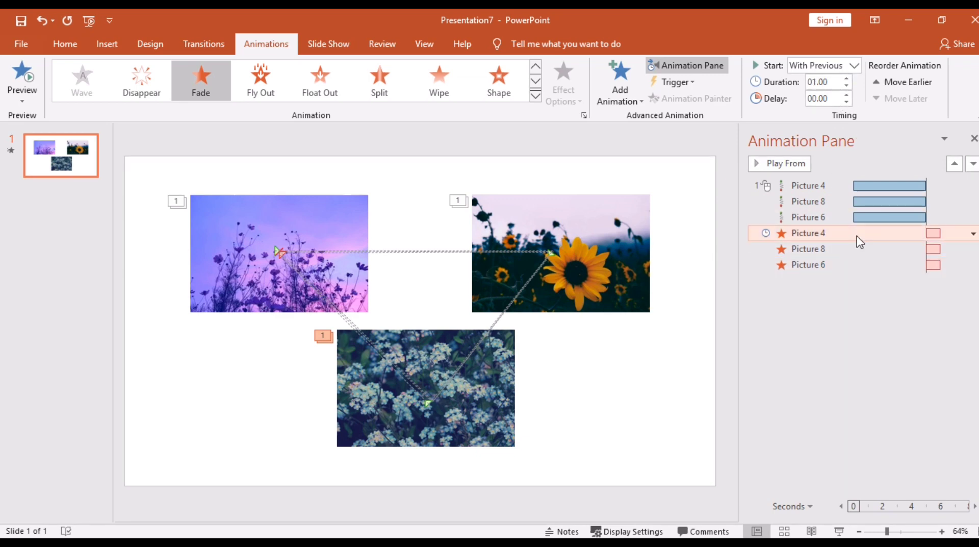
left_click(800, 164)
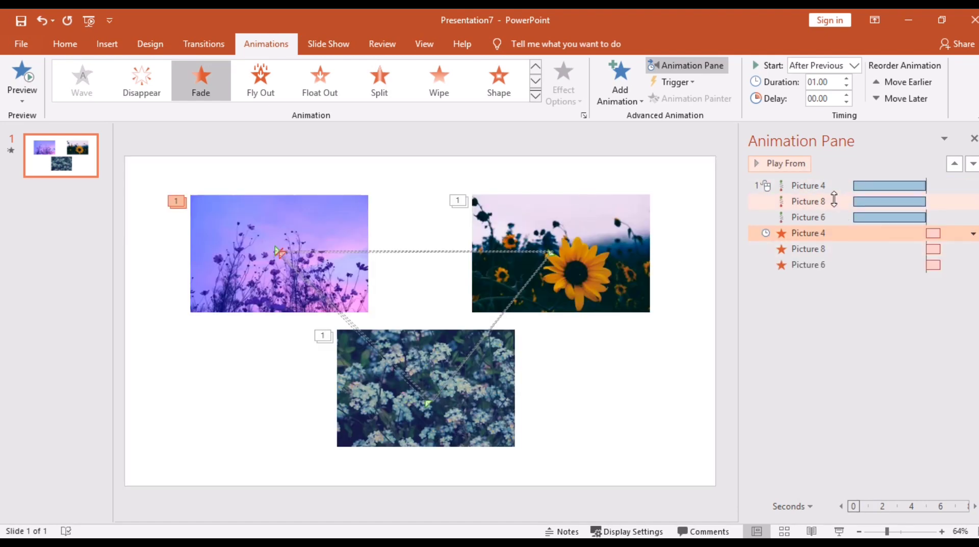
left_click(823, 185)
left_click(799, 164)
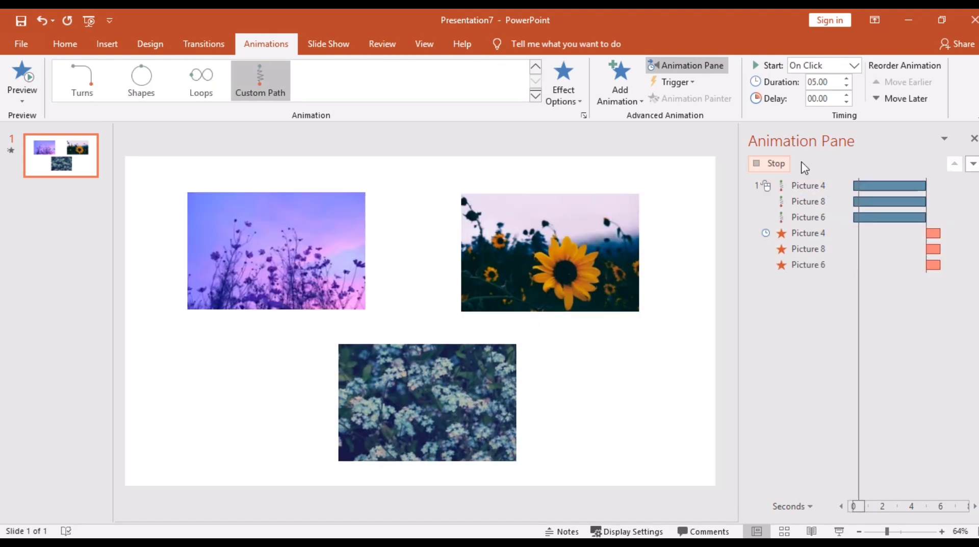